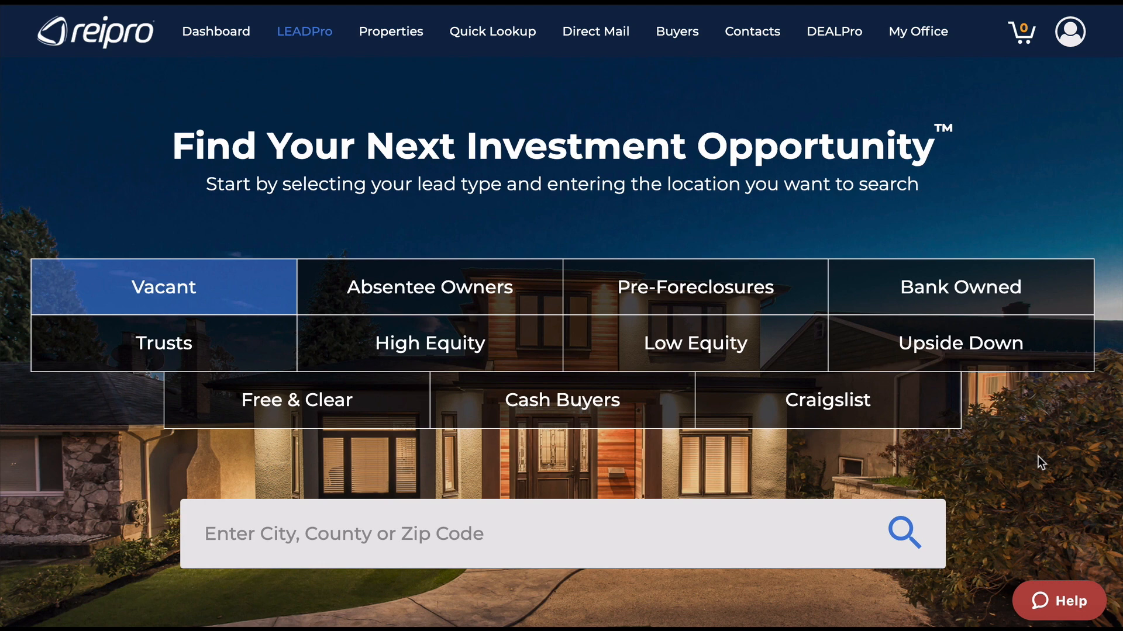
pyautogui.click(391, 34)
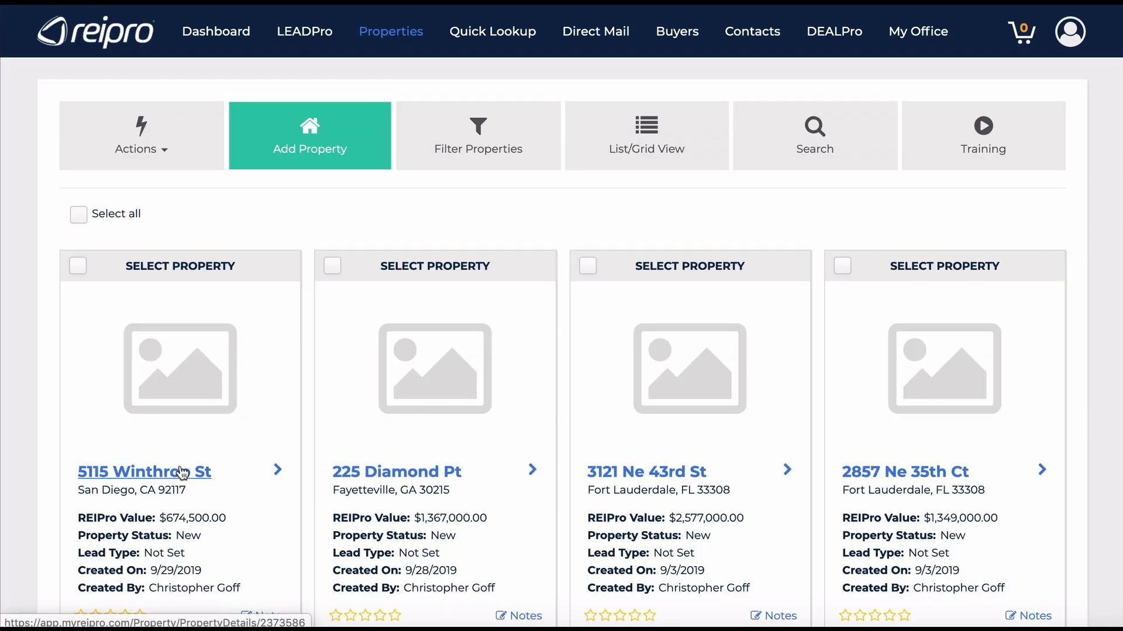
pyautogui.click(162, 479)
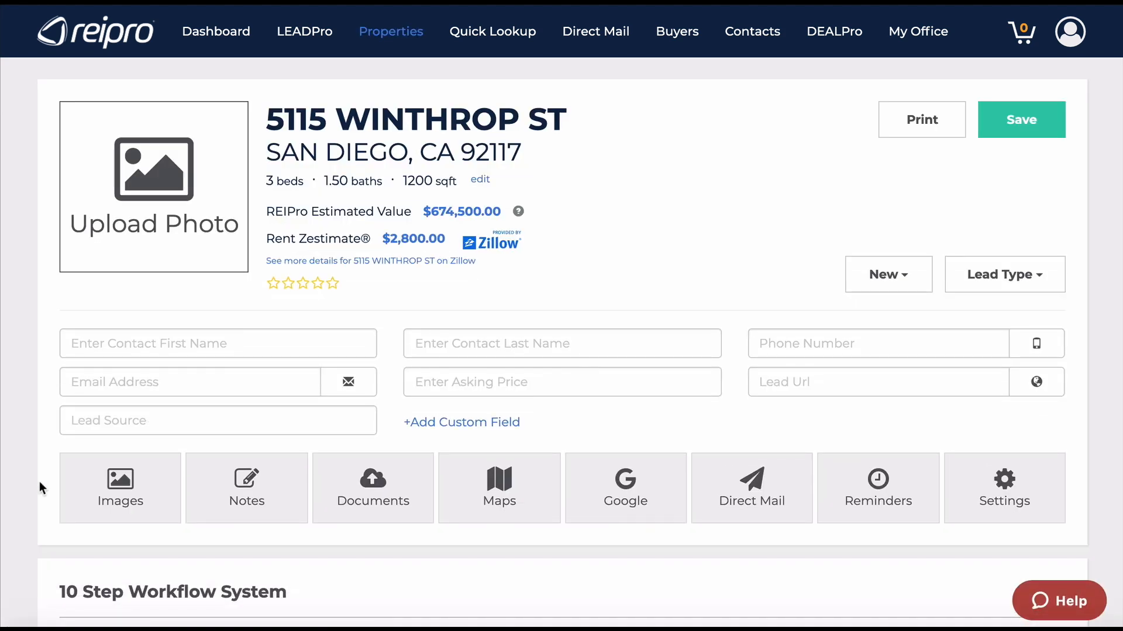
pyautogui.scroll(-3, 40, 482)
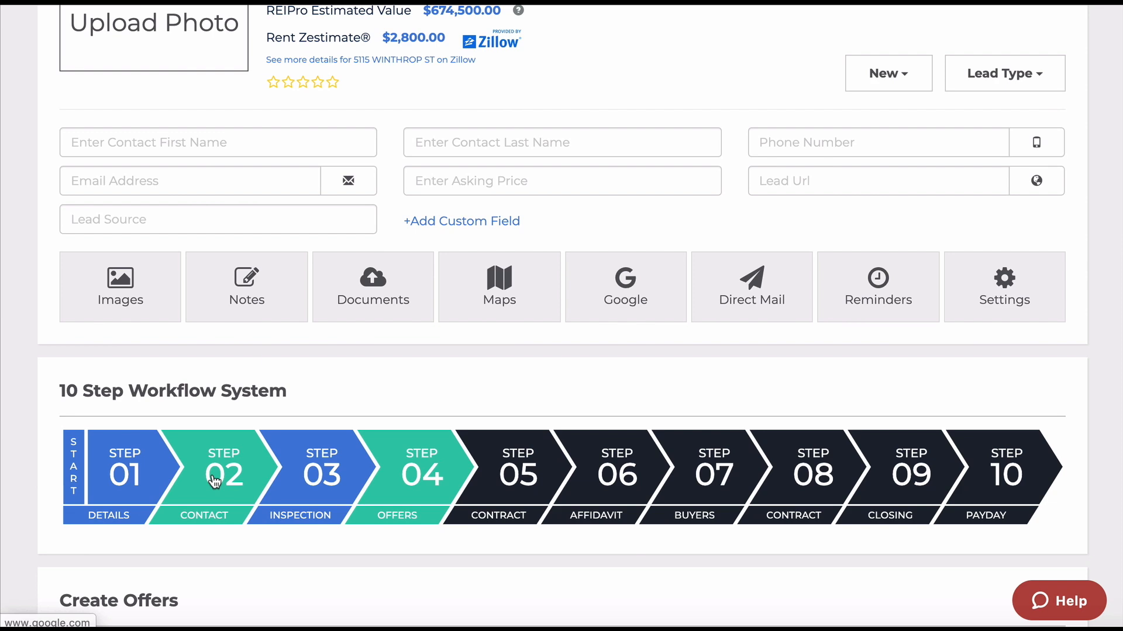
pyautogui.click(215, 481)
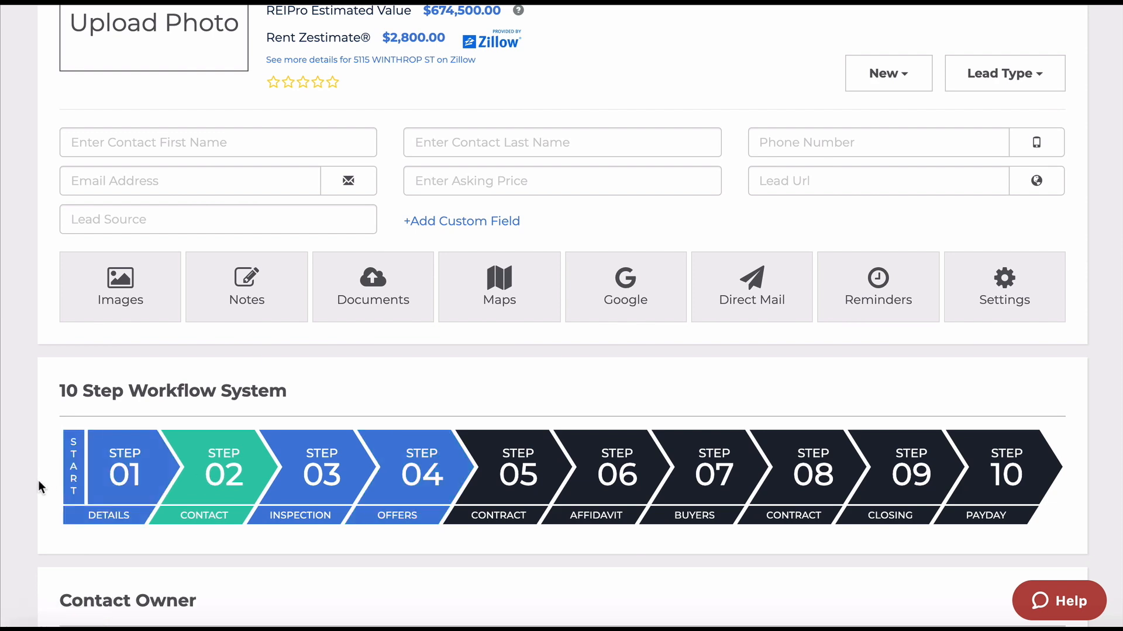
# Show the Print Letter on-demand library and highlight the Property Owner Letter title.
pyautogui.scroll(-5, 37, 480)
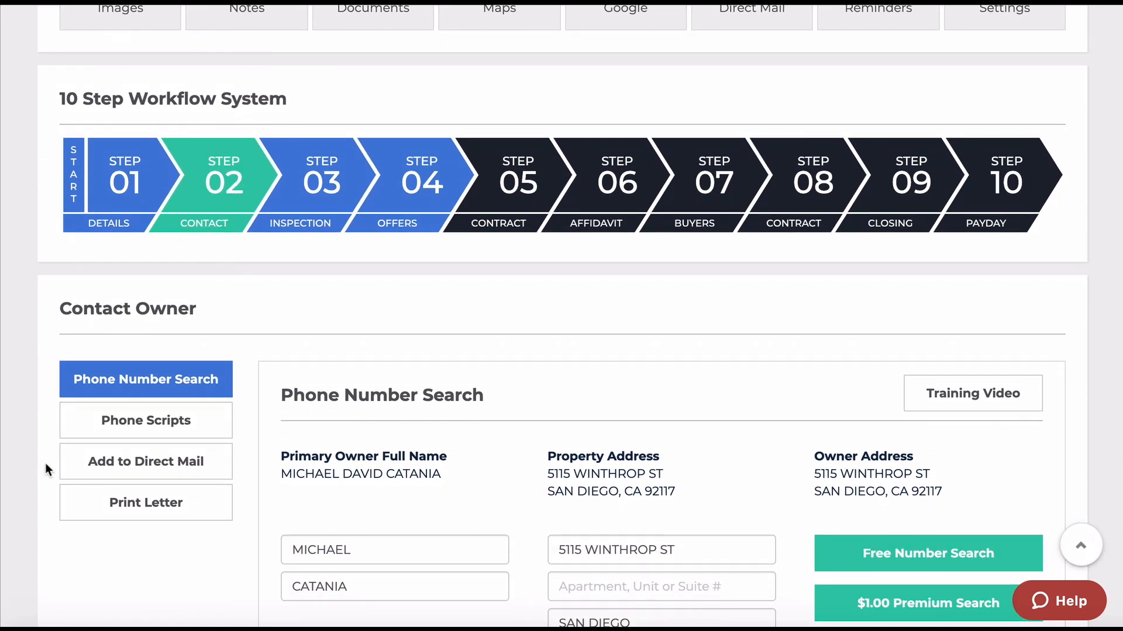
pyautogui.scroll(-3, 44, 463)
pyautogui.click(141, 317)
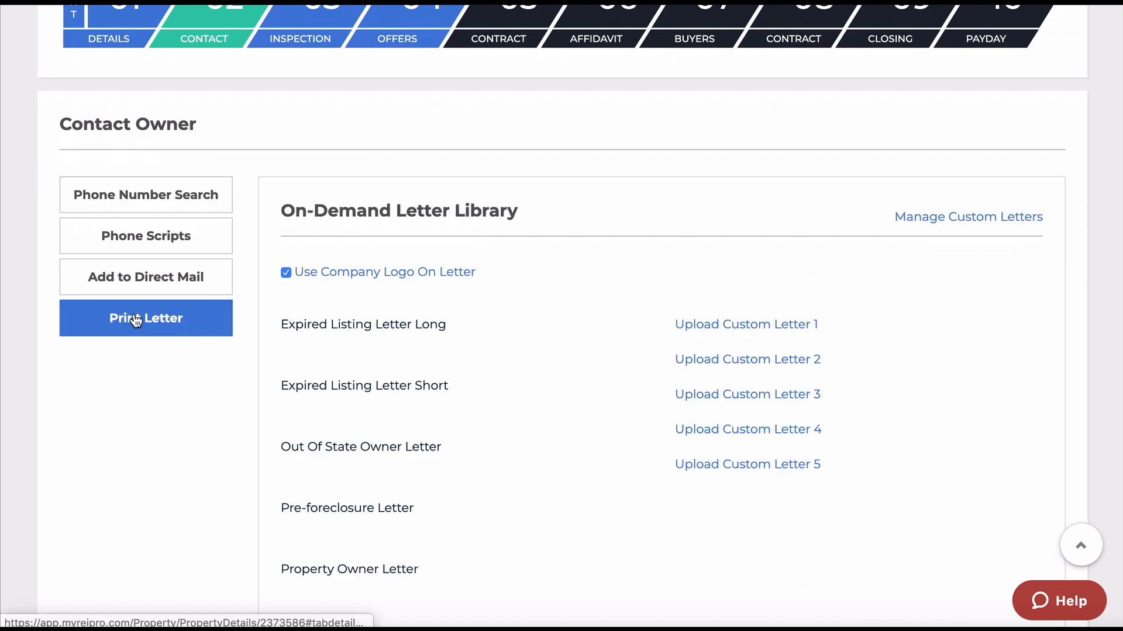
pyautogui.scroll(-3, 193, 424)
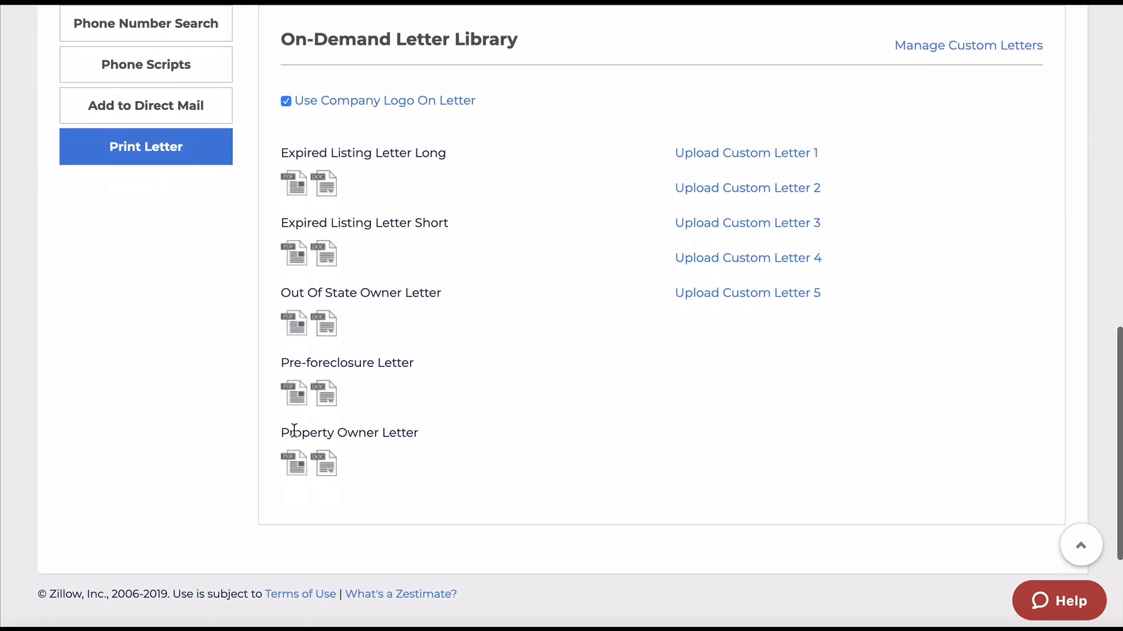
pyautogui.moveTo(279, 433); pyautogui.dragTo(421, 435)
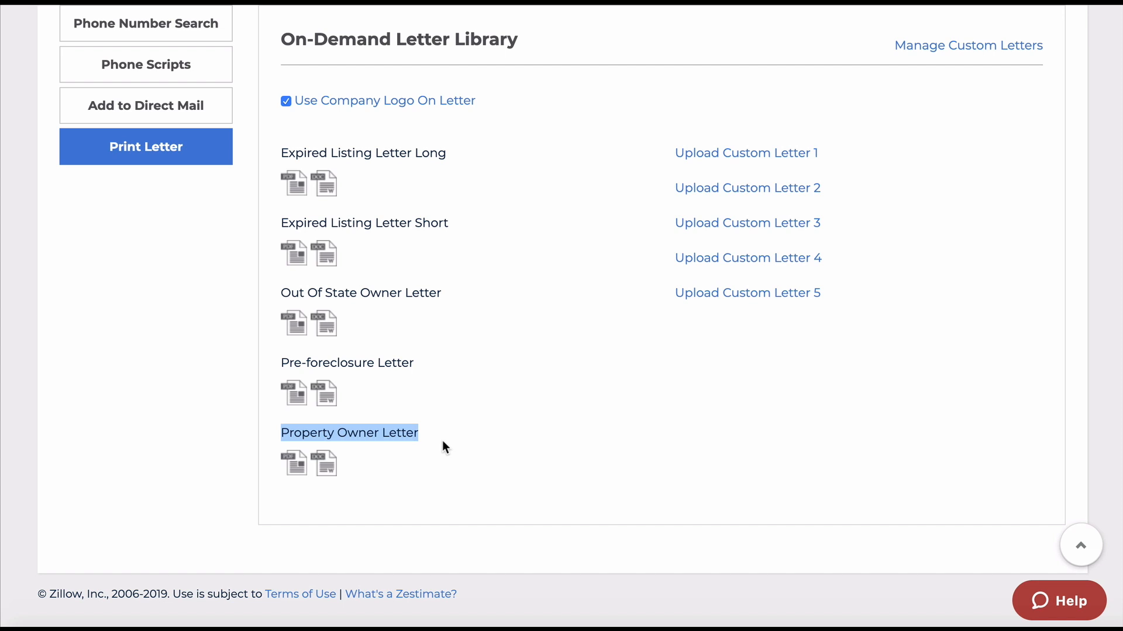
# Scroll back to the top of the property page and return to LEADPro lead search.
pyautogui.click(443, 442)
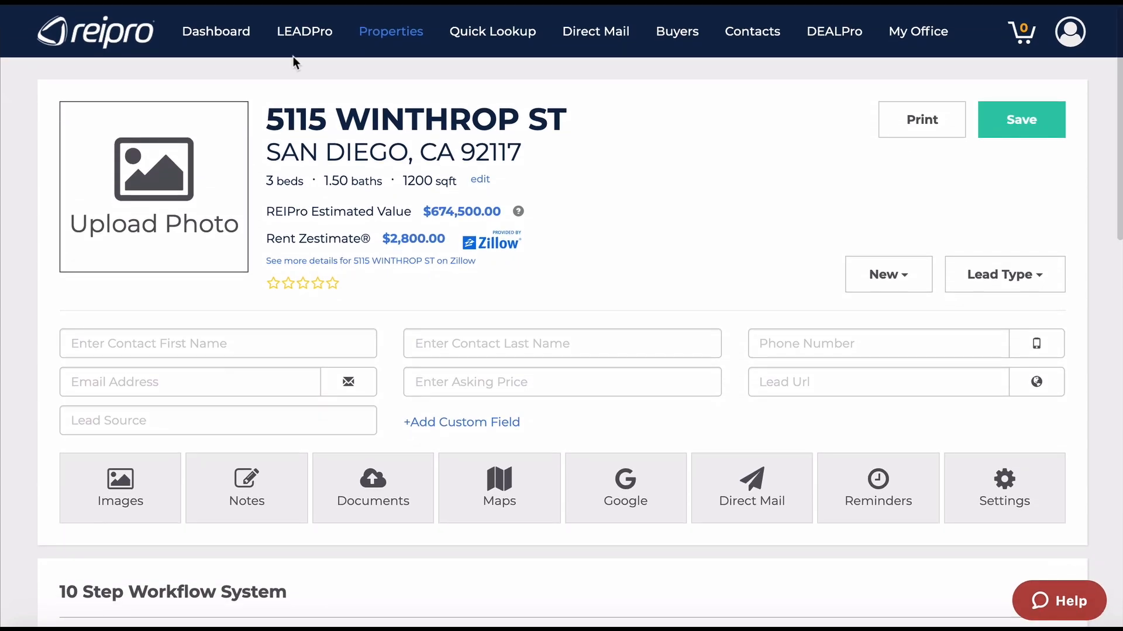
pyautogui.click(297, 34)
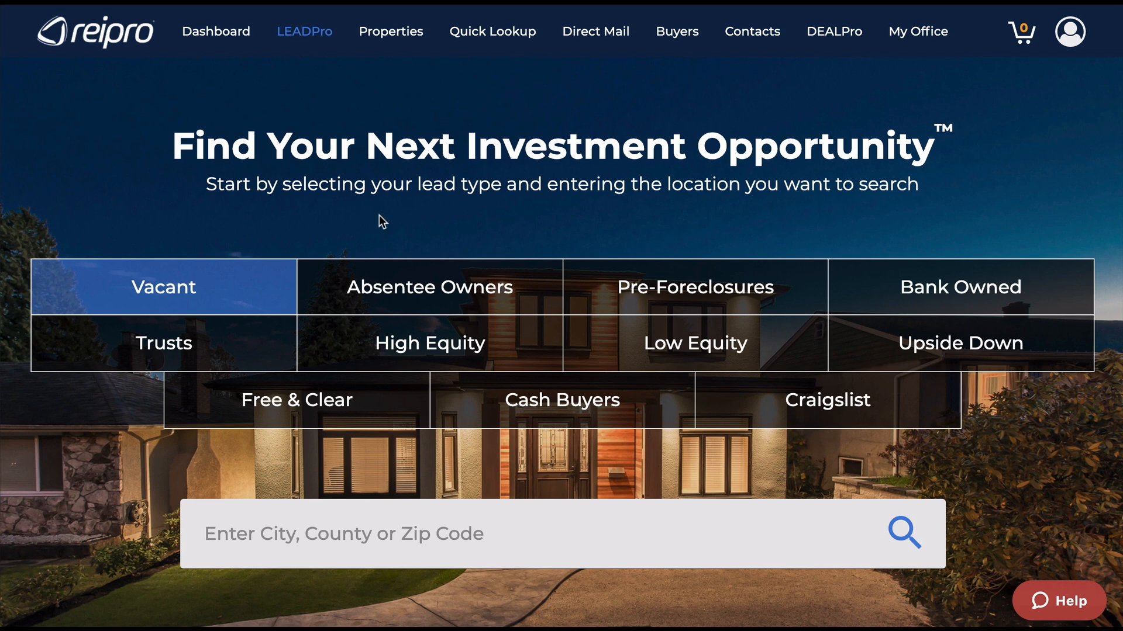
# Select the Absentee Owners lead-type tile.
pyautogui.click(427, 289)
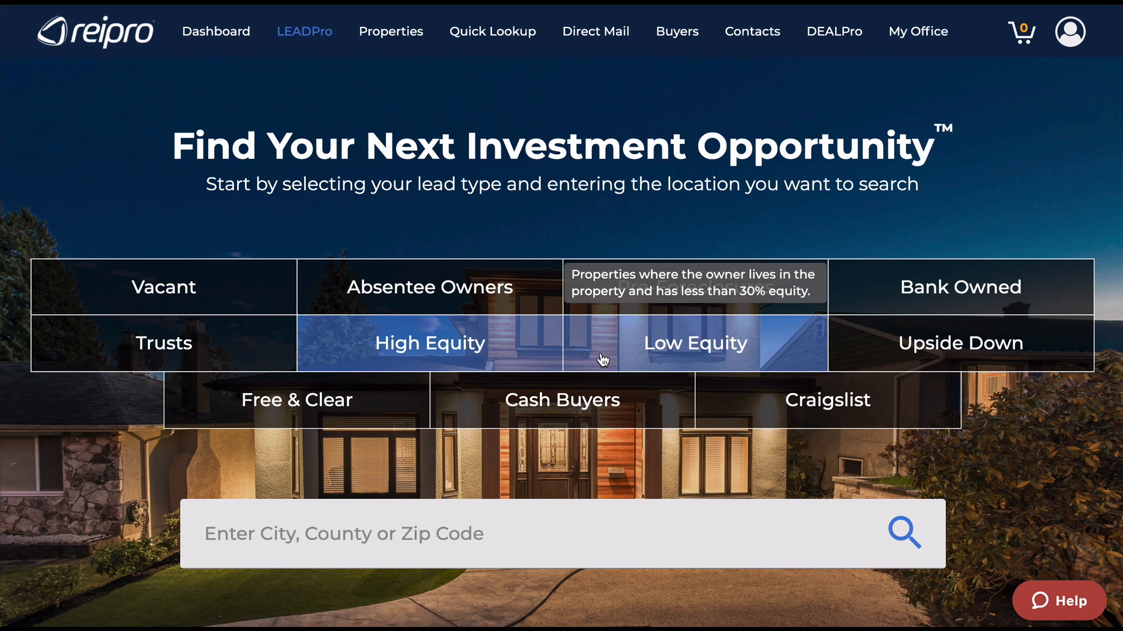
# Switch the lead type from Upside Down to Absentee Owners and click into the location box.
pyautogui.click(930, 345)
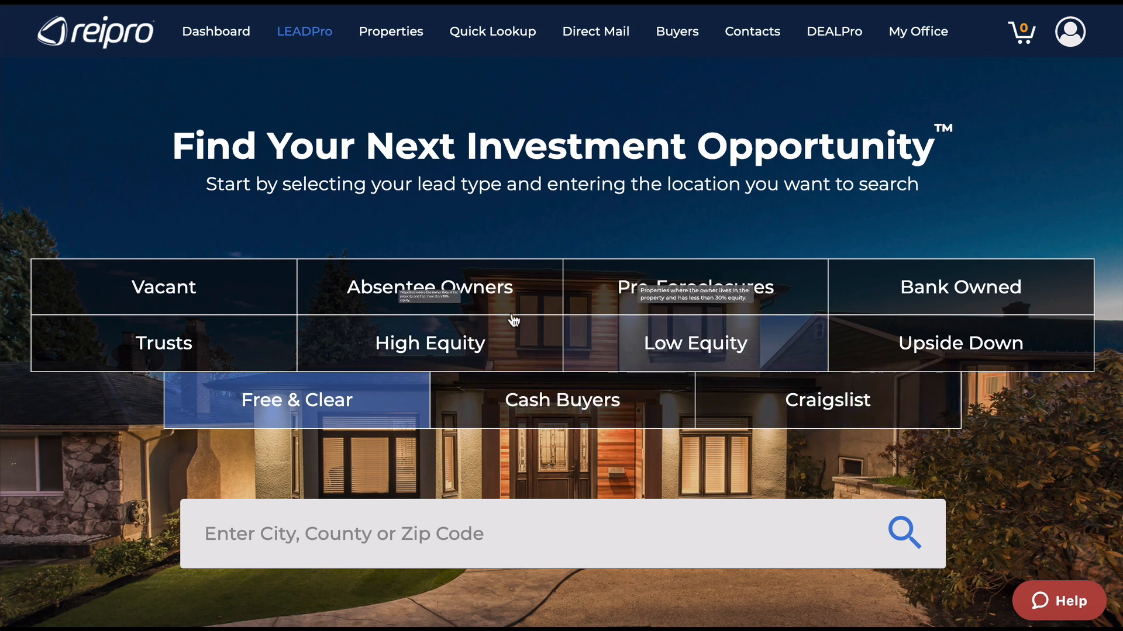
pyautogui.click(447, 291)
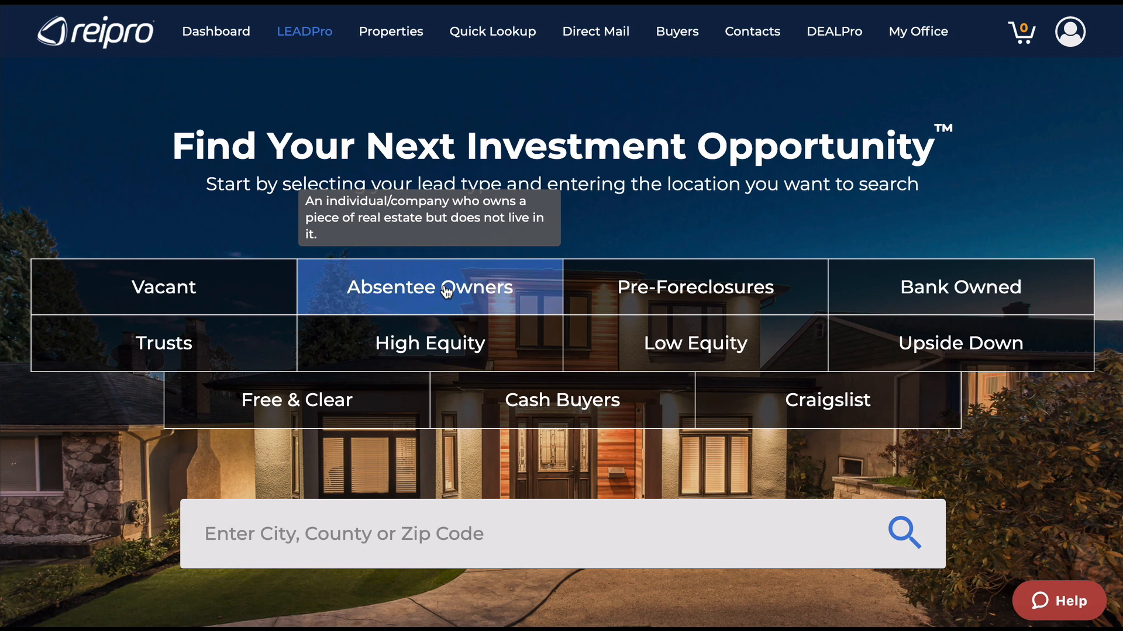
pyautogui.click(266, 535)
# Enter 'harris county' and pick Harris County, TX as the search location.
pyautogui.write('harr')
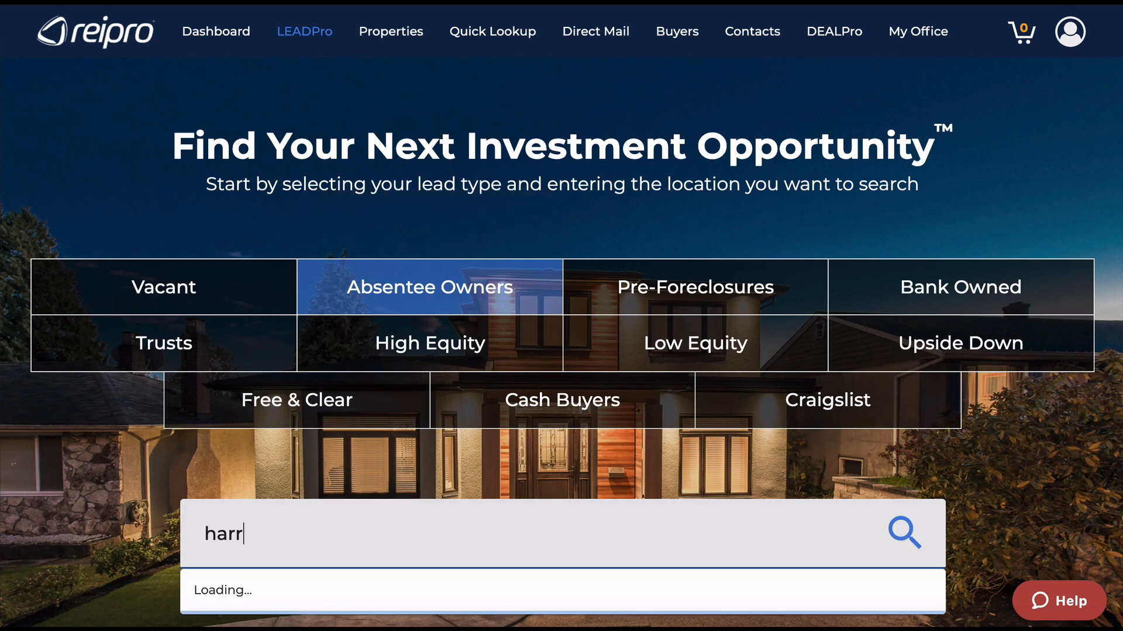
pyautogui.write('is county')
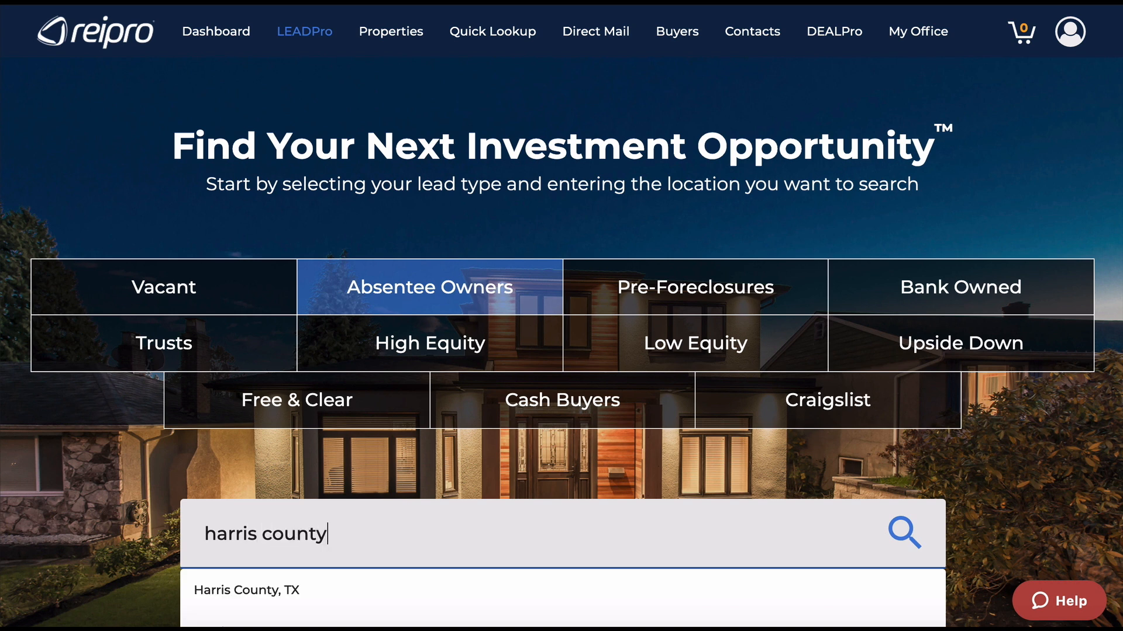
pyautogui.click(259, 592)
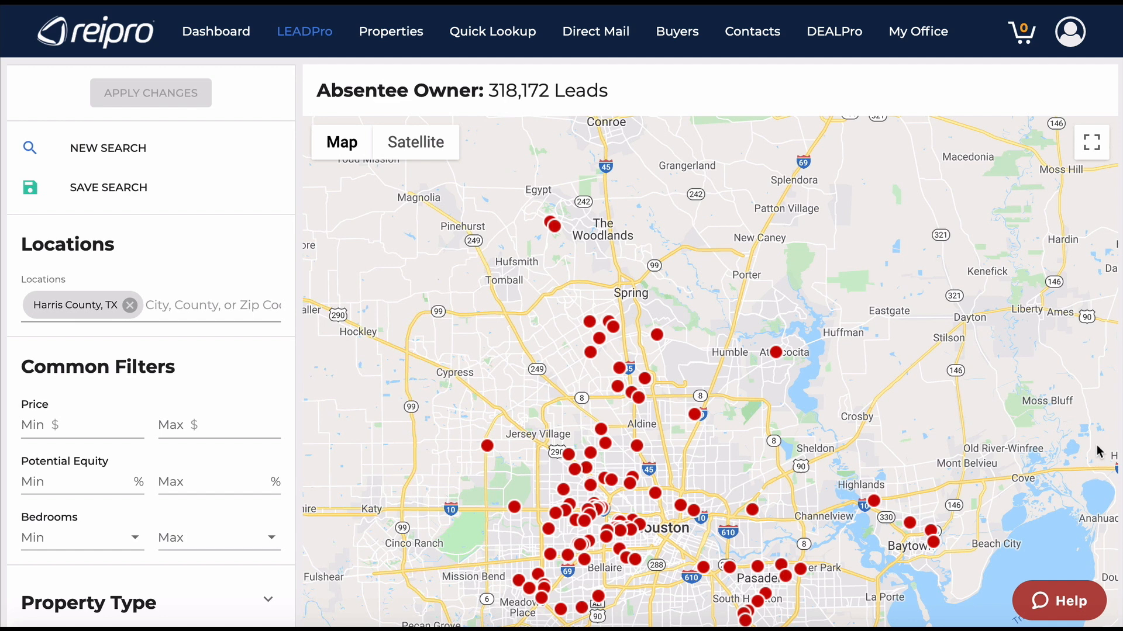
pyautogui.click(198, 302)
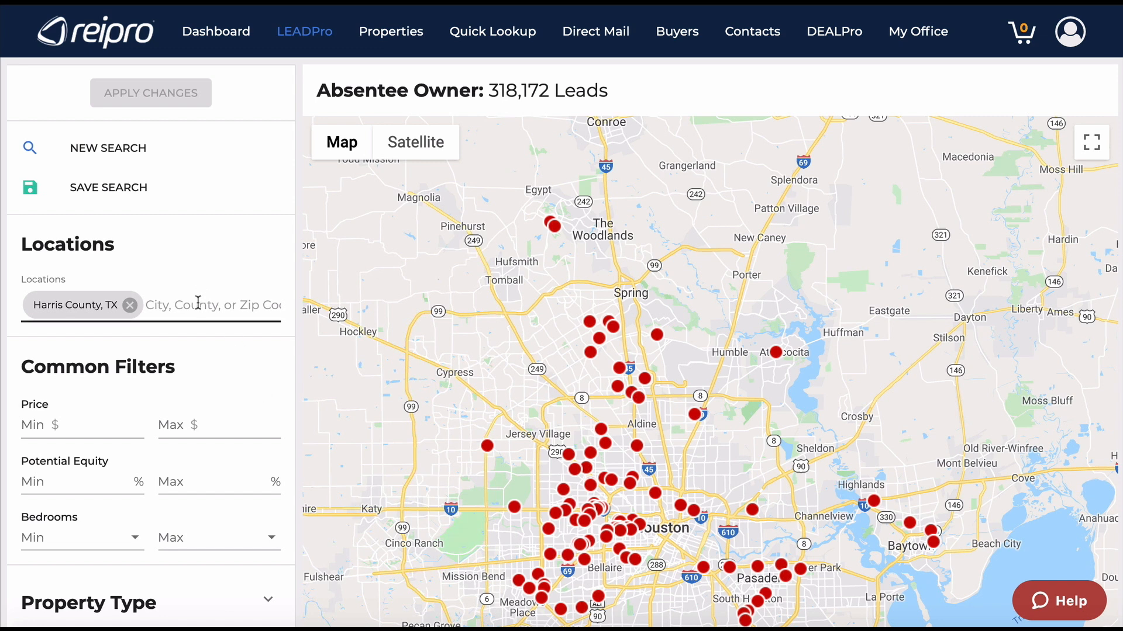
pyautogui.scroll(-1, 198, 302)
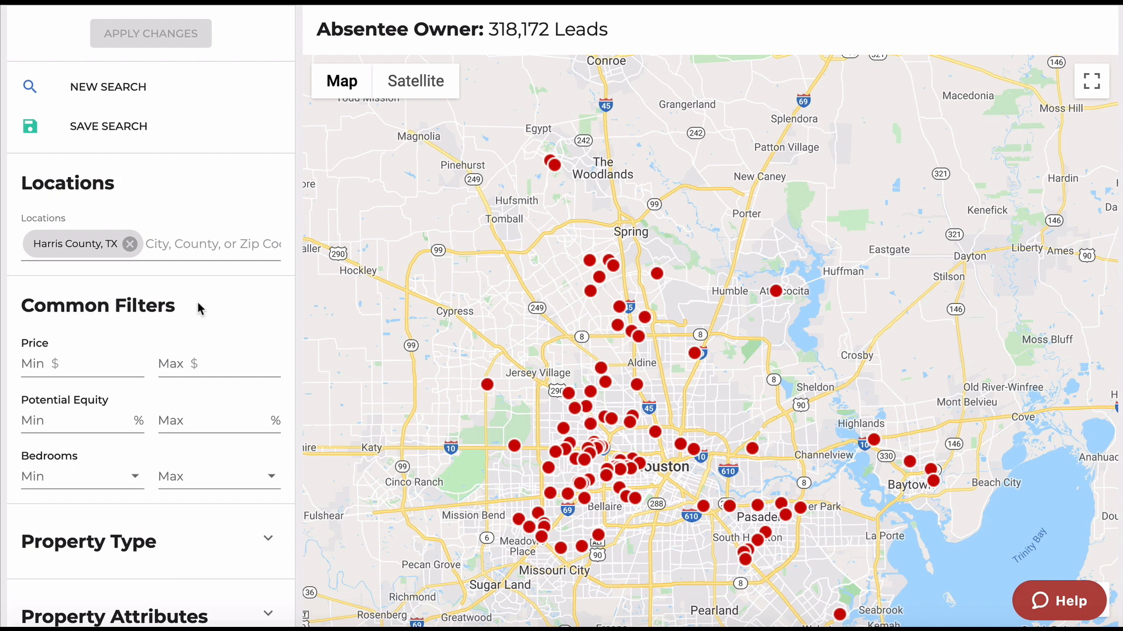
pyautogui.scroll(-2, 201, 309)
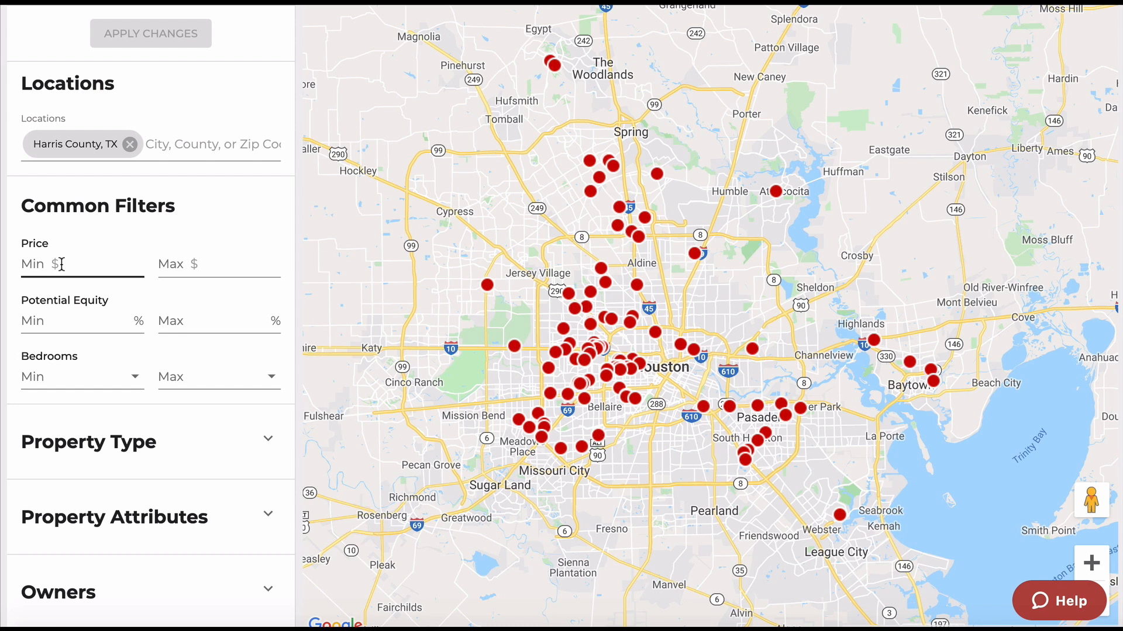
# Set the Potential Equity filter to a 5% minimum and a 30% maximum.
pyautogui.click(82, 321)
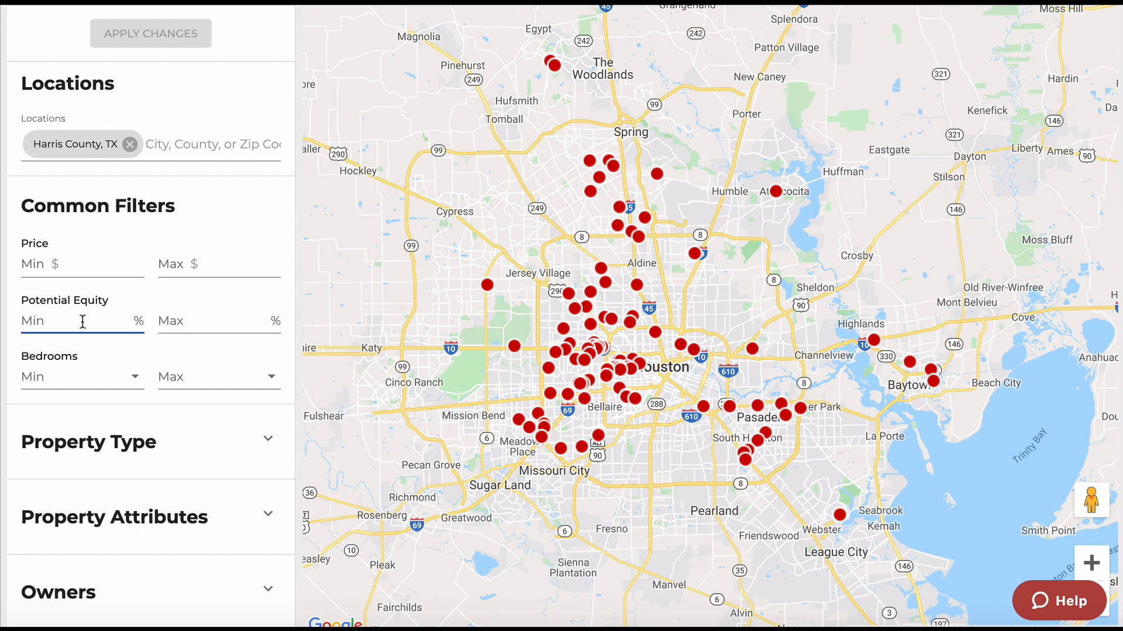
pyautogui.write('10')
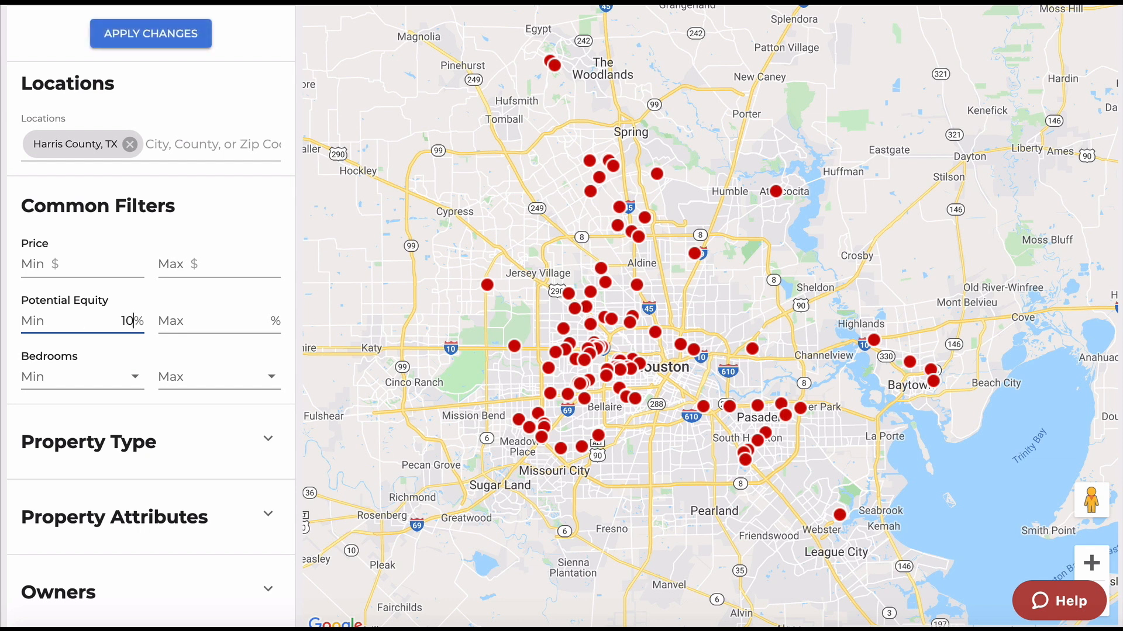
pyautogui.click(176, 328)
pyautogui.write('30')
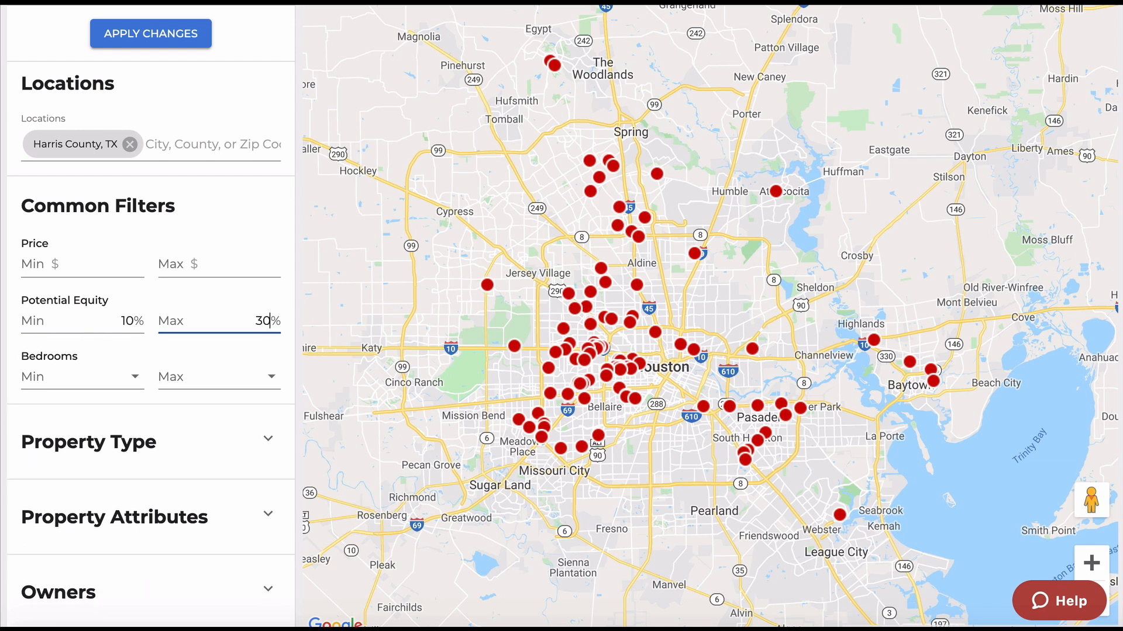
pyautogui.hotkey('shift', 'Tab')
pyautogui.write('5')
pyautogui.click(203, 354)
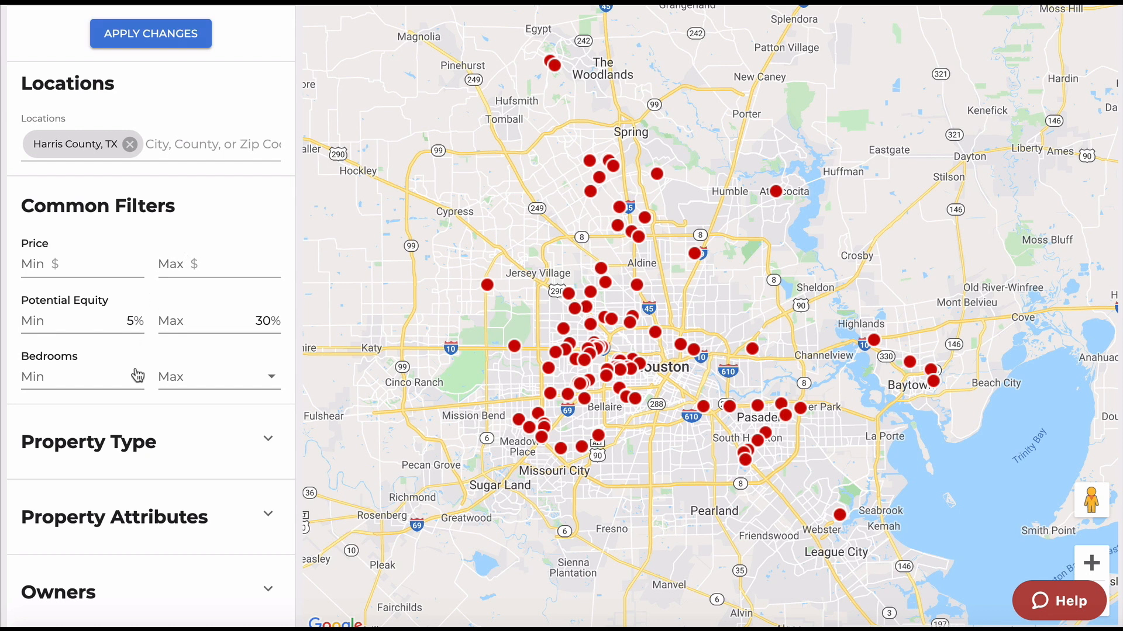
# Set minimum bedrooms to 3 and expand the Property Type filter.
pyautogui.click(116, 381)
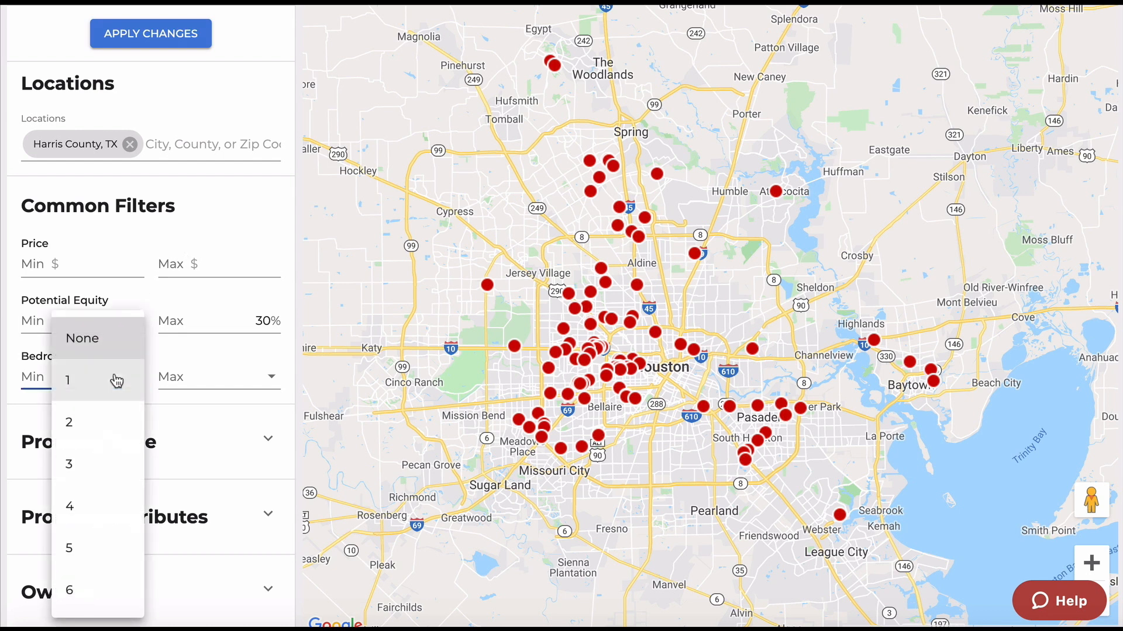
pyautogui.click(73, 463)
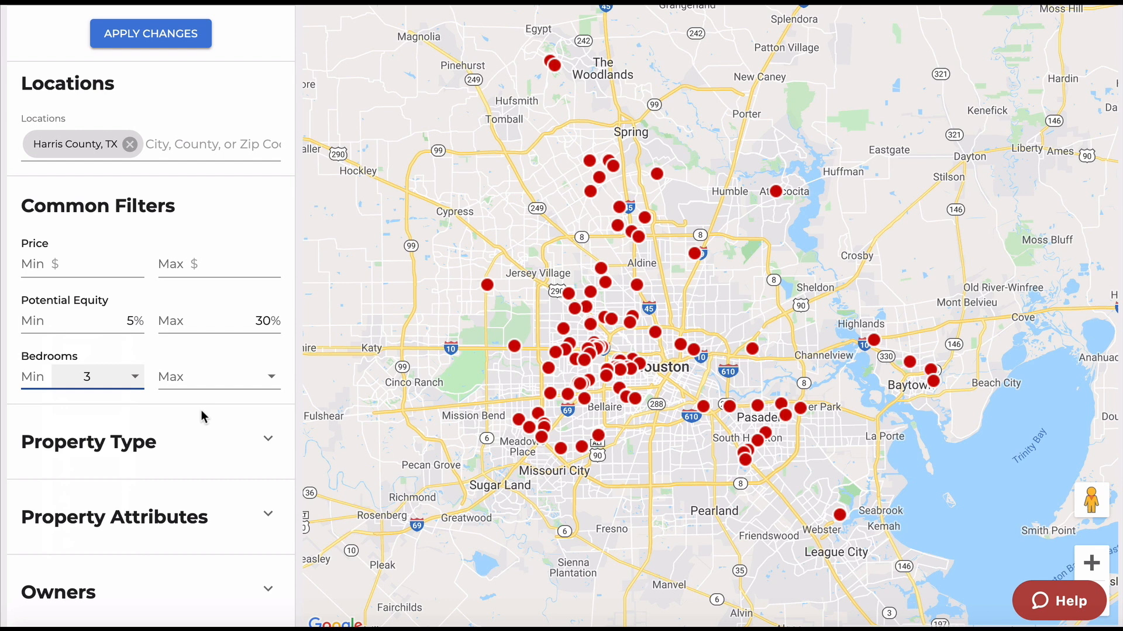
pyautogui.scroll(-2, 202, 410)
pyautogui.click(270, 304)
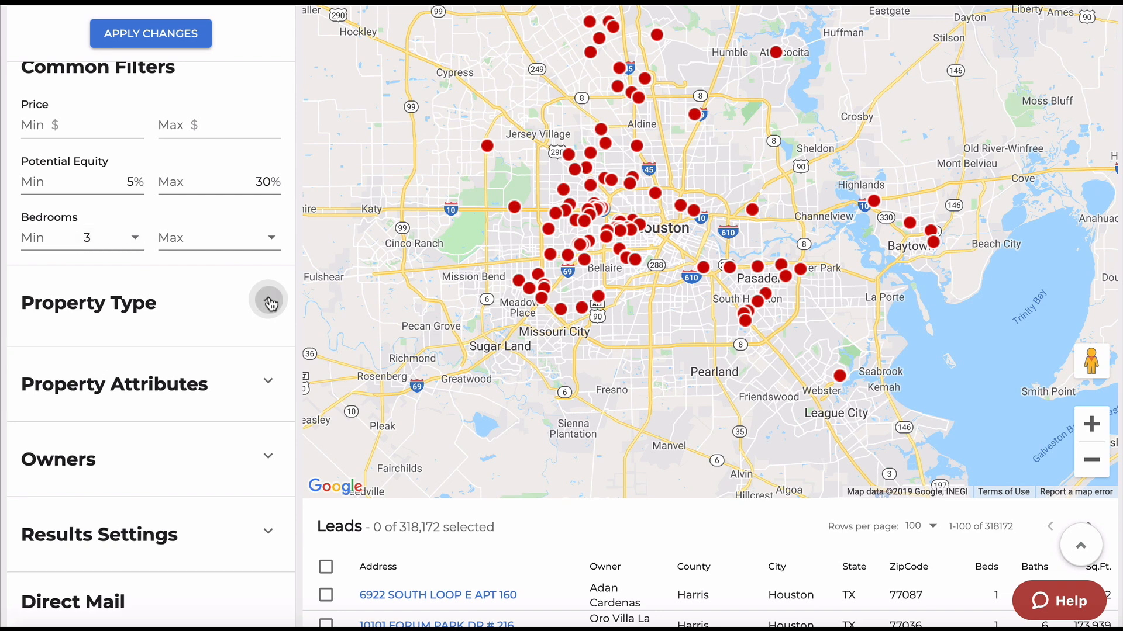
pyautogui.scroll(-1, 200, 327)
# Expand Residential, clear all its subtypes, and check only Single Family.
pyautogui.scroll(-2, 200, 330)
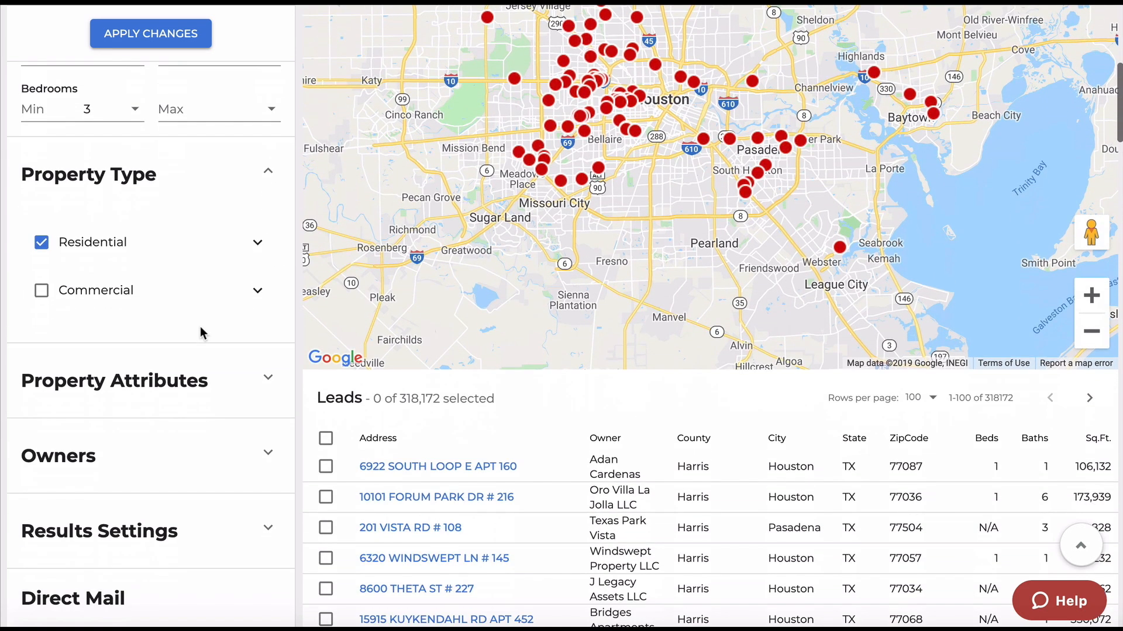
pyautogui.click(253, 243)
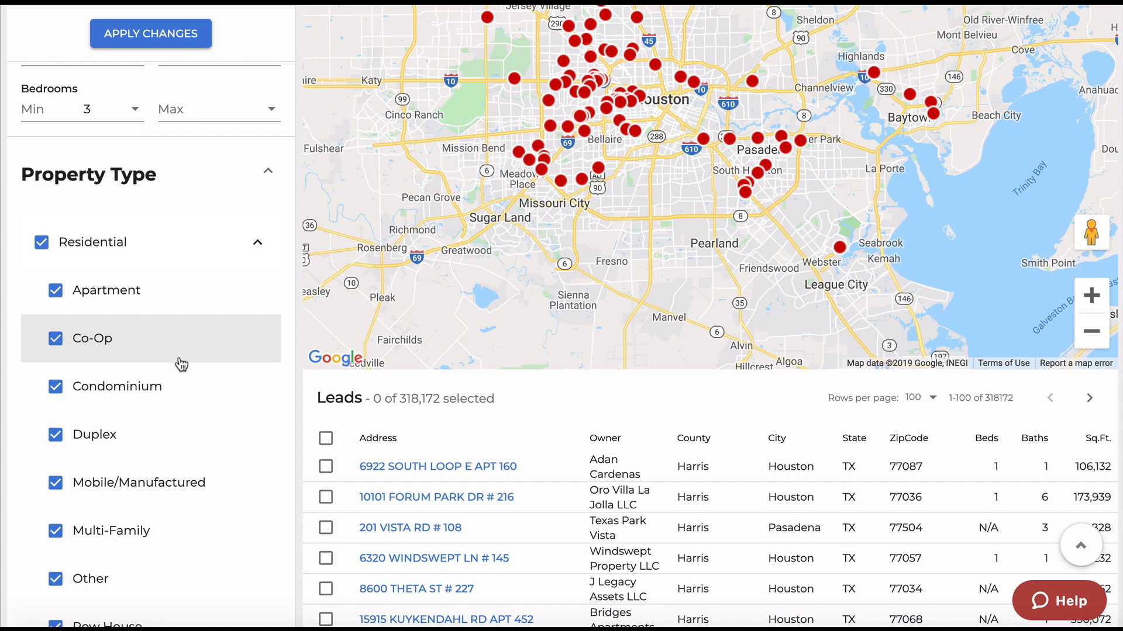
pyautogui.scroll(-2, 182, 364)
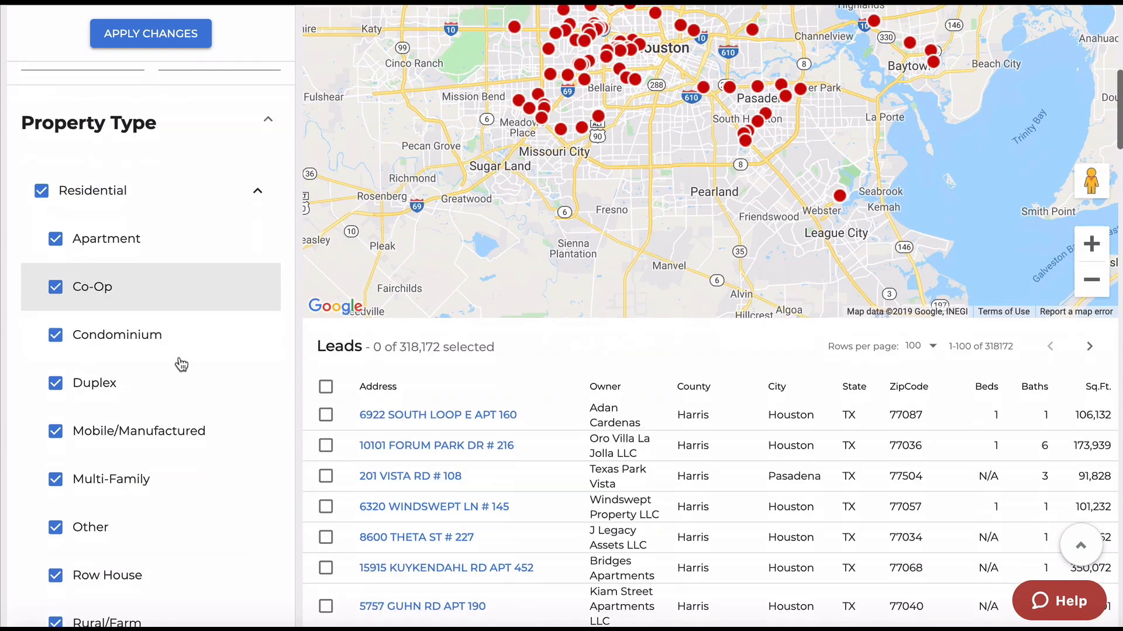
pyautogui.click(40, 117)
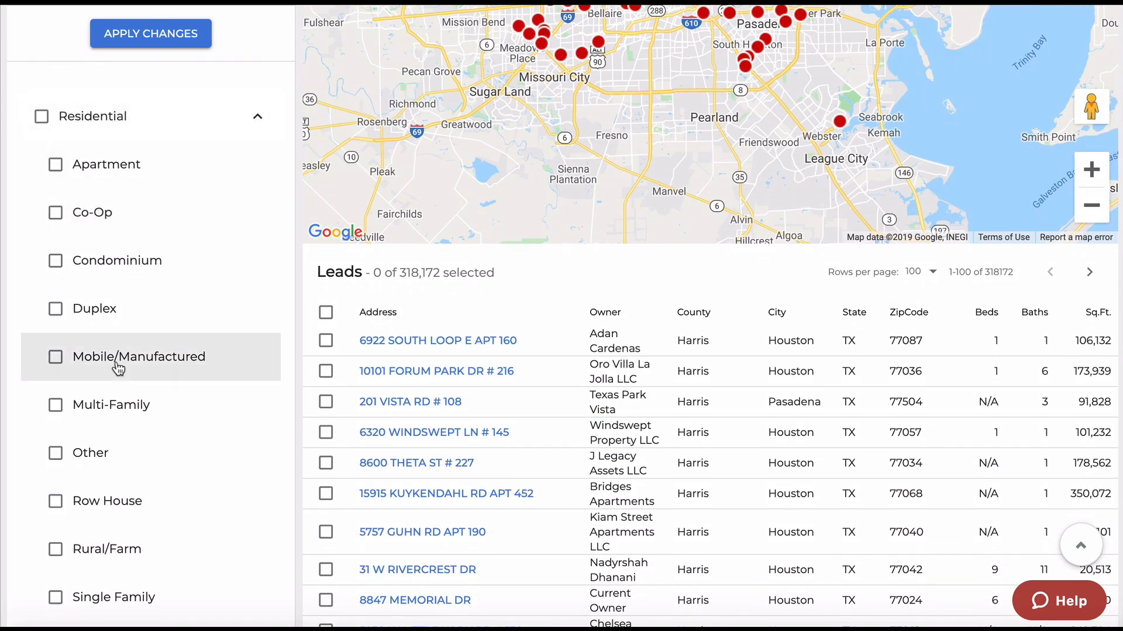
pyautogui.scroll(-3, 117, 366)
pyautogui.click(56, 414)
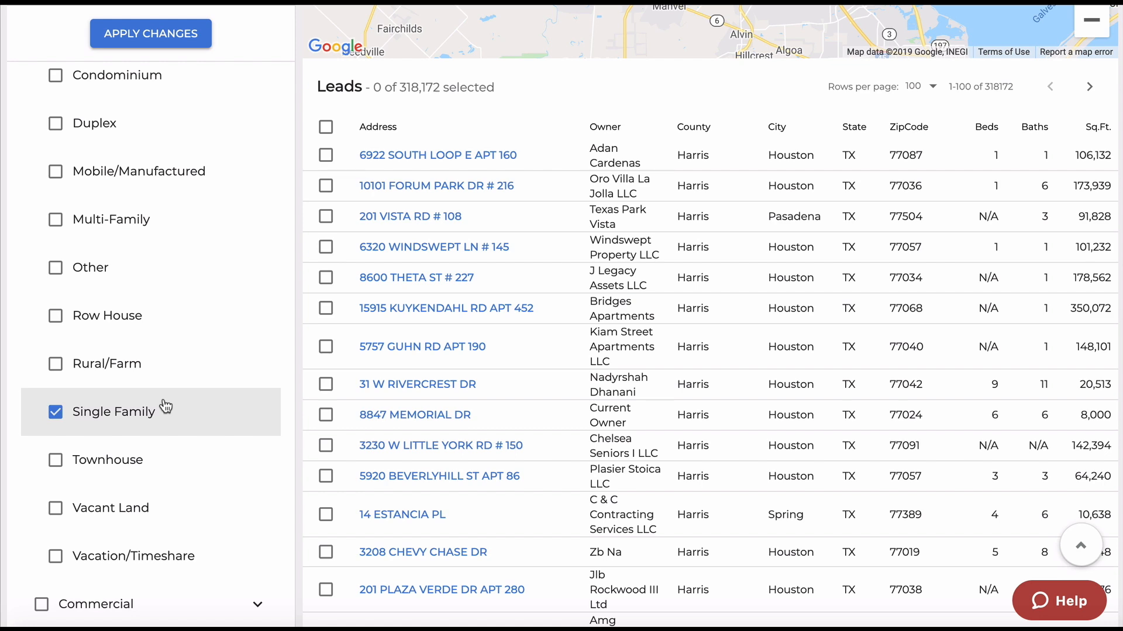
pyautogui.scroll(-7, 166, 406)
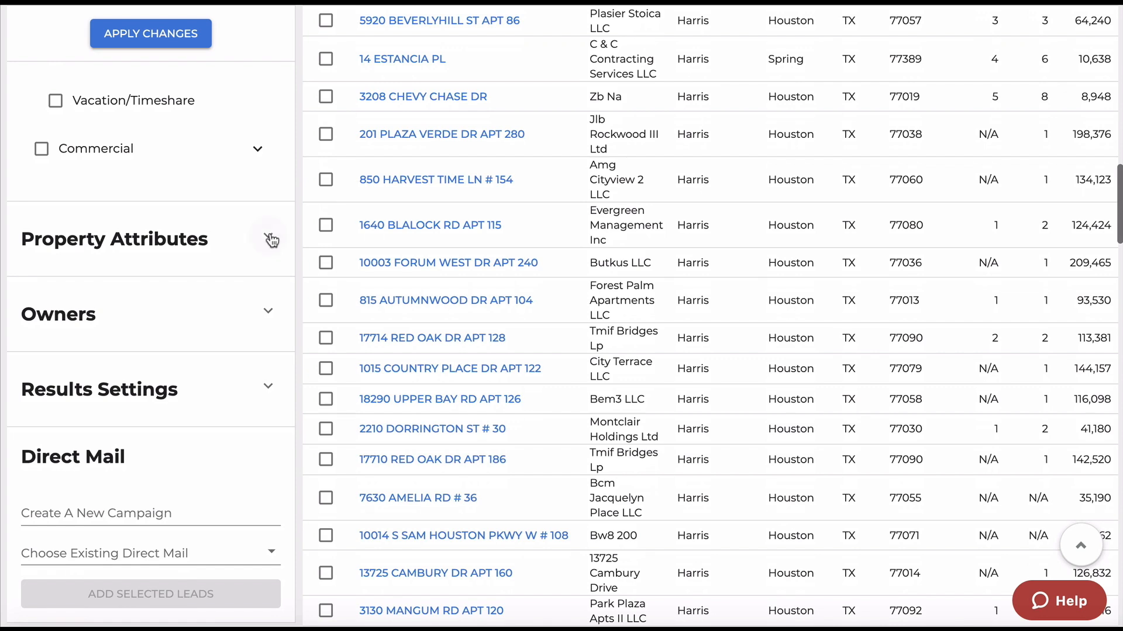
# Expand Property Attributes and set the Bathrooms minimum to 2.
pyautogui.click(268, 237)
pyautogui.scroll(-2, 210, 345)
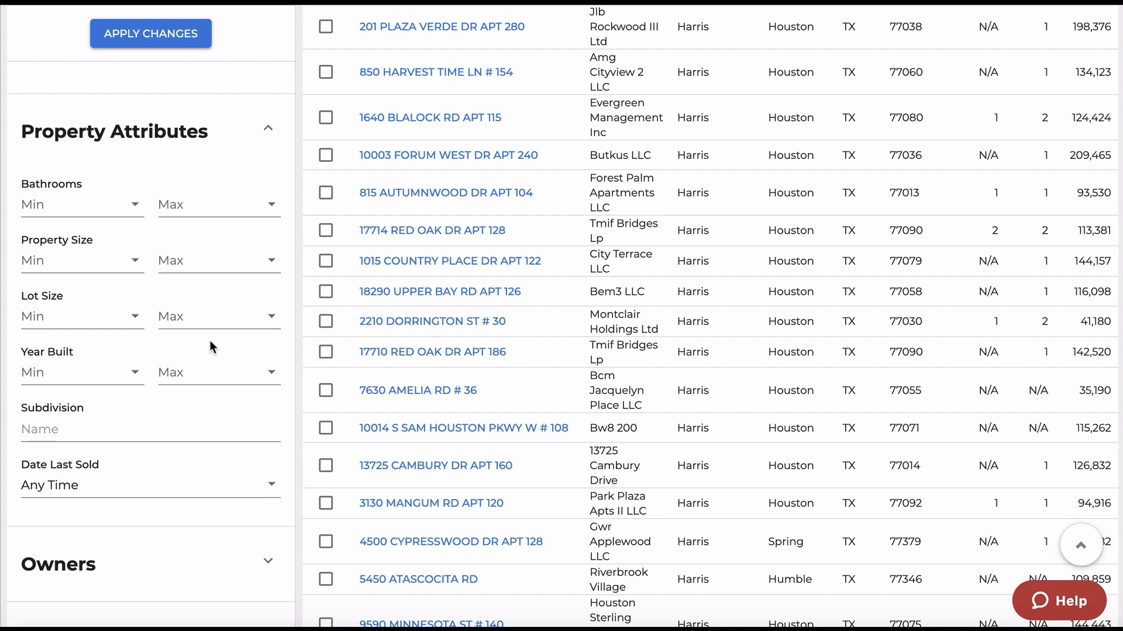
pyautogui.click(136, 204)
pyautogui.click(83, 291)
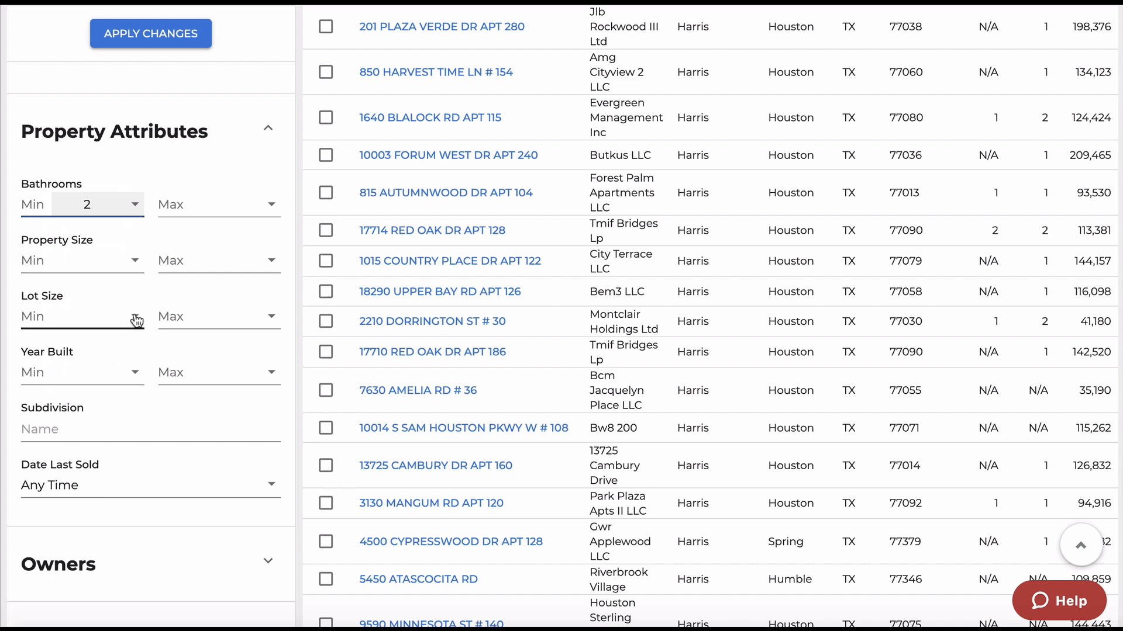
pyautogui.scroll(-2, 134, 423)
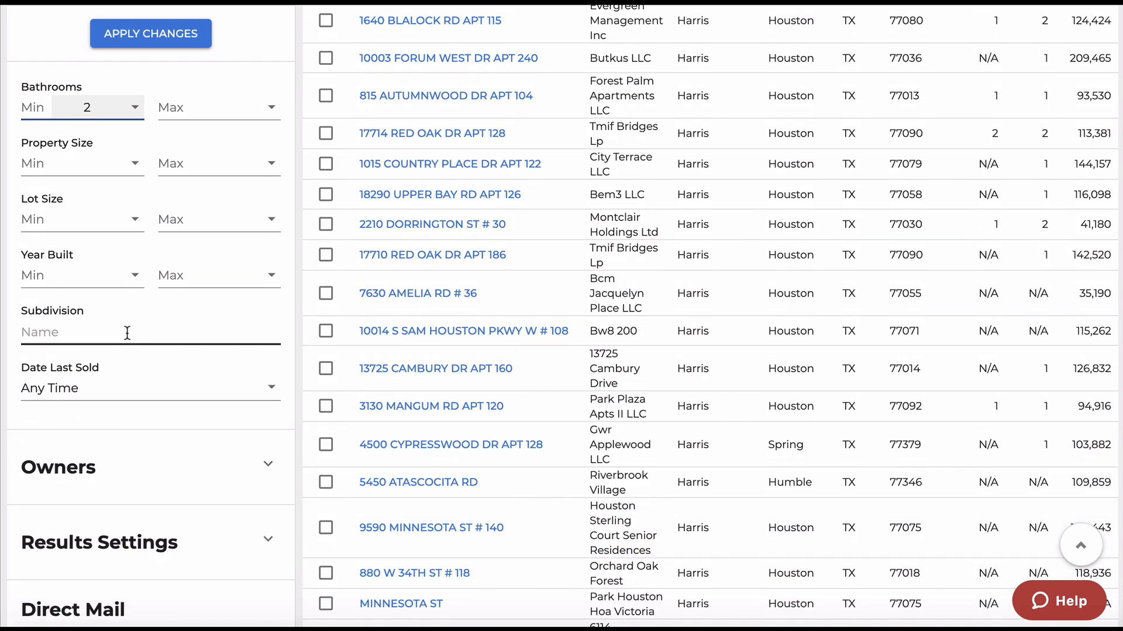
pyautogui.scroll(-1, 127, 333)
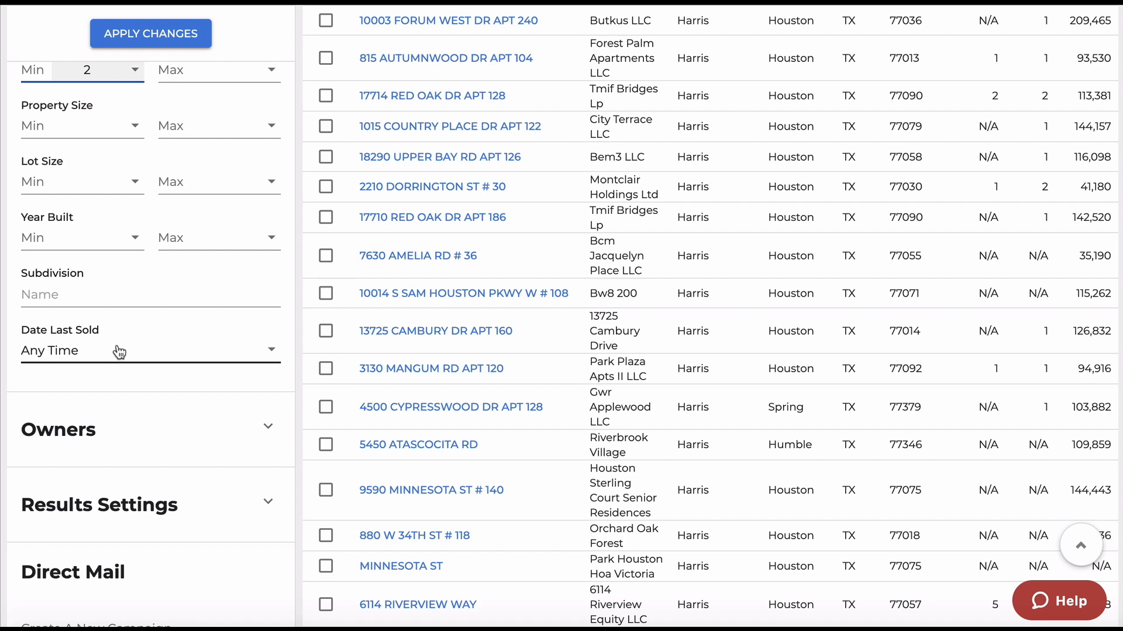
# Expand the Owners filters and uncheck Company so only Individual entities remain.
pyautogui.scroll(-3, 120, 352)
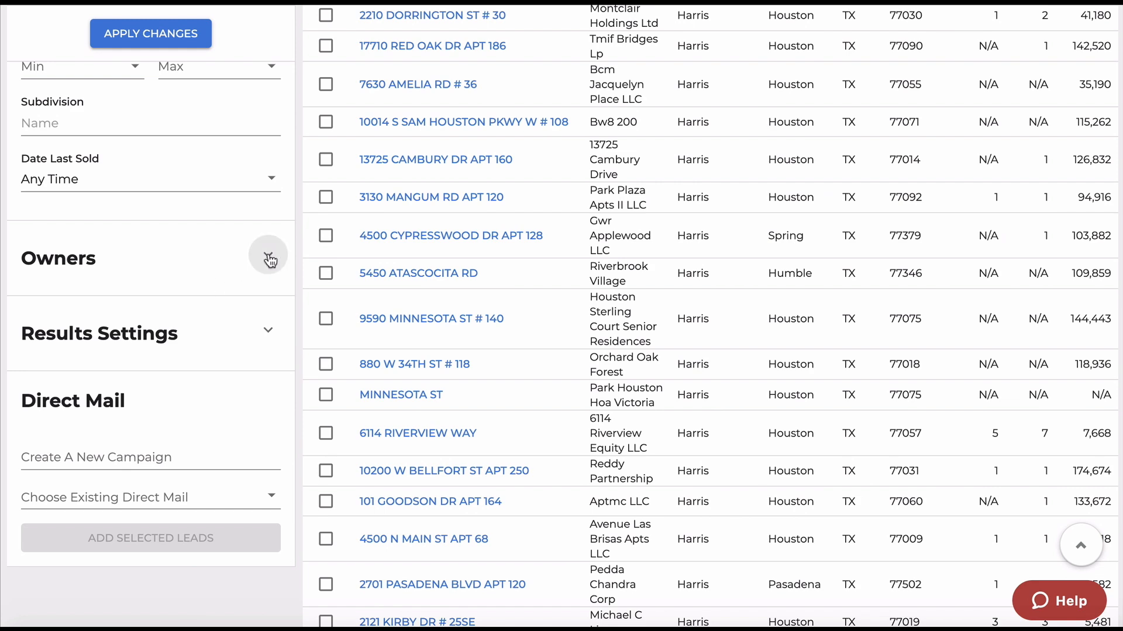
pyautogui.click(268, 259)
pyautogui.scroll(-2, 174, 343)
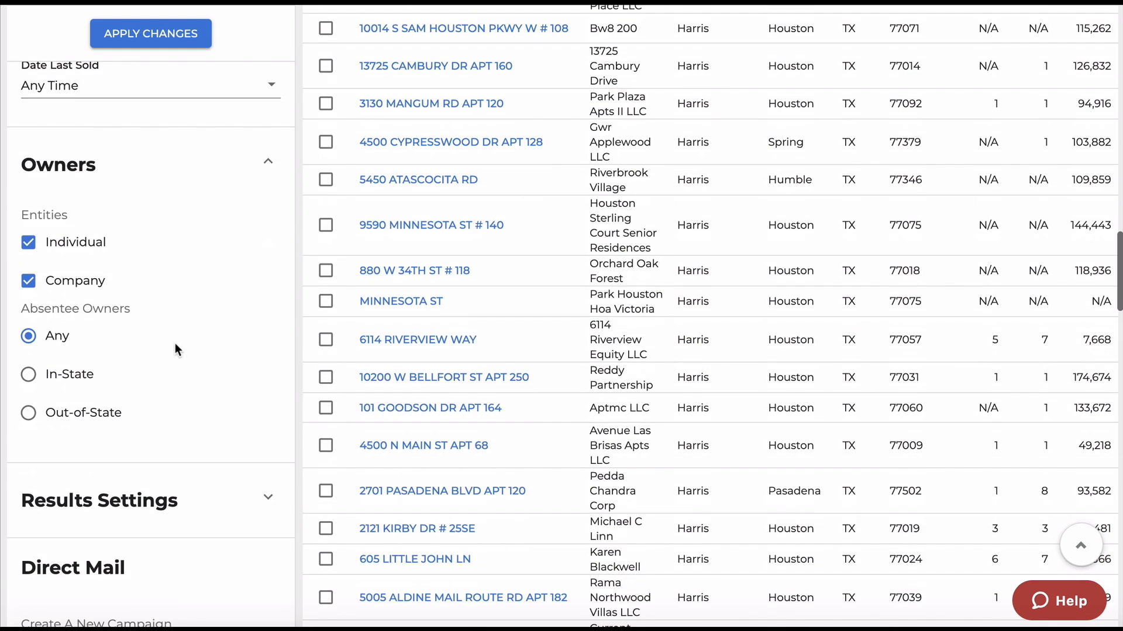
pyautogui.click(56, 296)
pyautogui.scroll(-3, 233, 311)
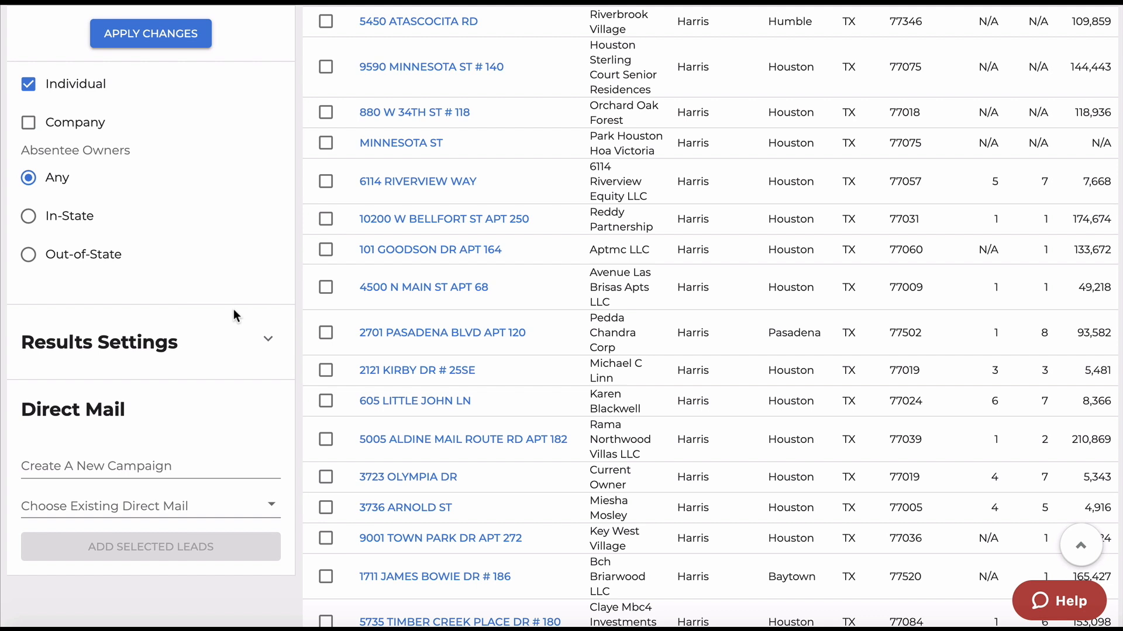
# Glance at Results Settings, then apply the updated filters to the leads.
pyautogui.click(268, 340)
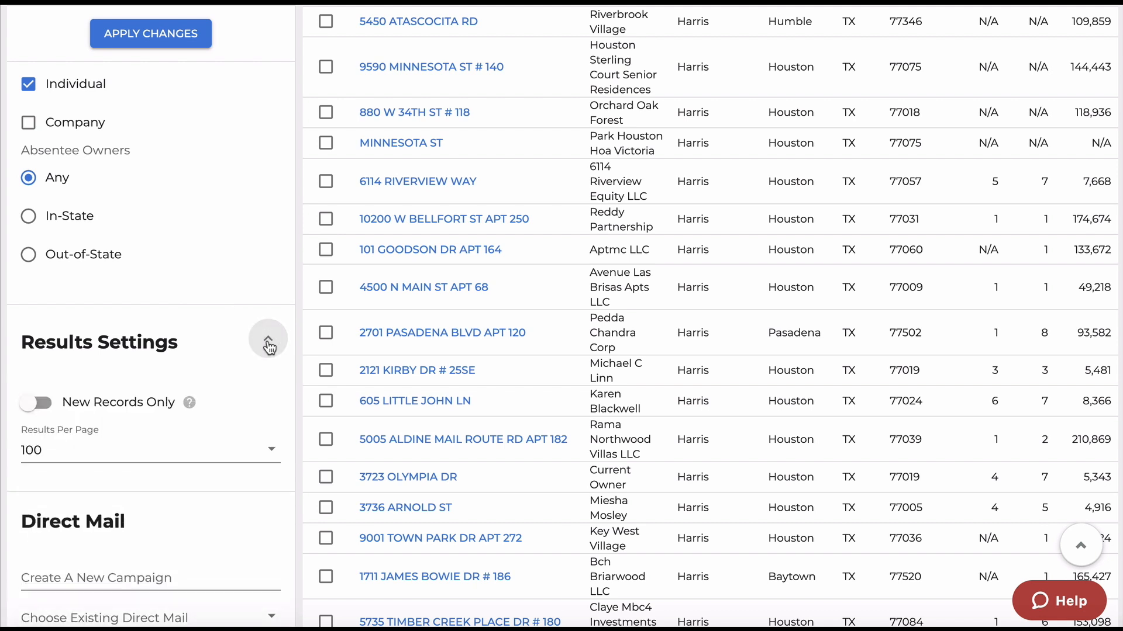
pyautogui.click(268, 341)
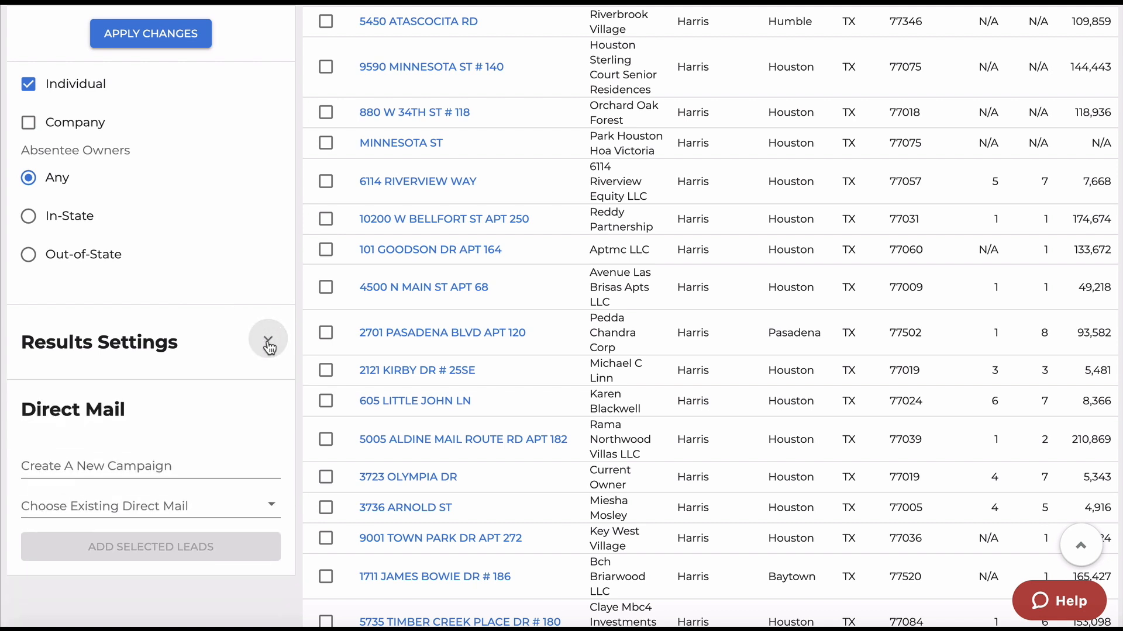
pyautogui.scroll(2, 215, 278)
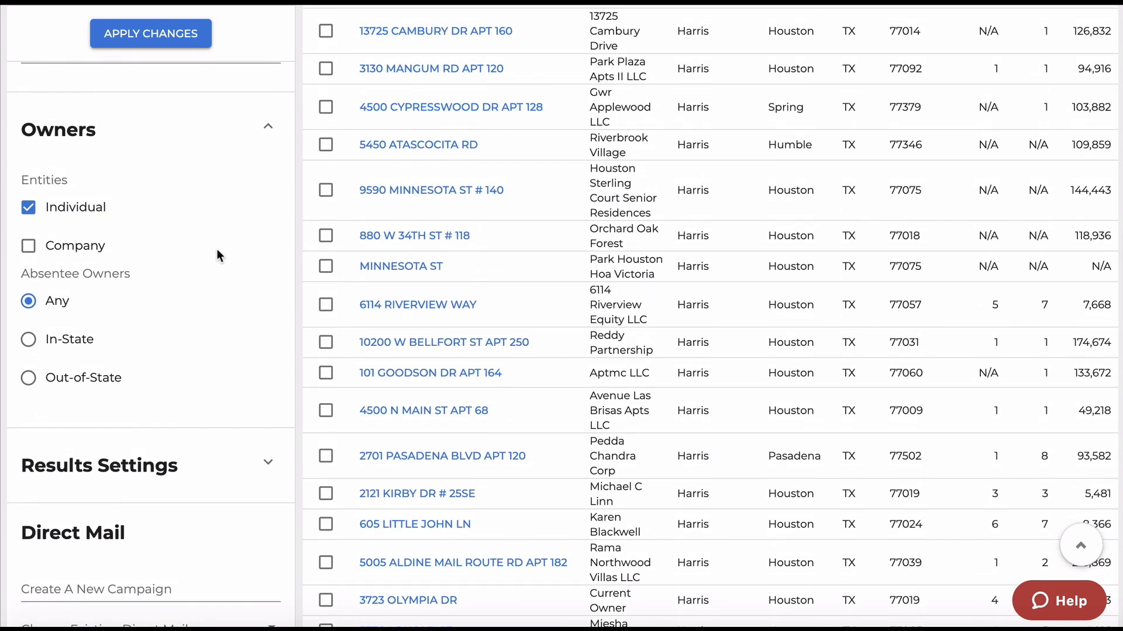
pyautogui.click(132, 32)
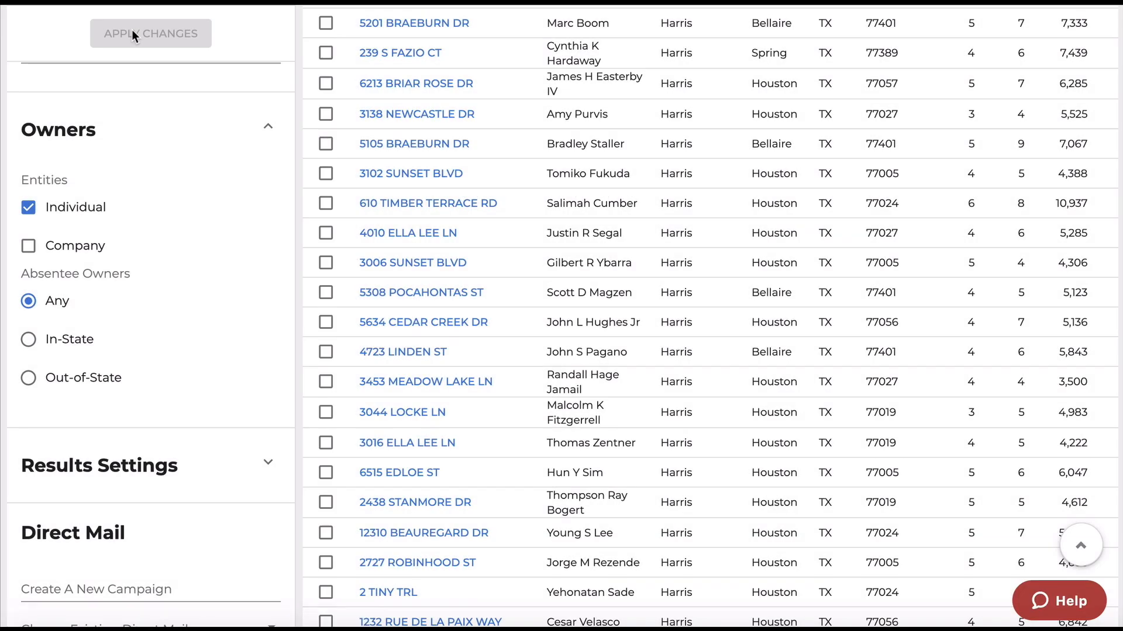
# Scroll back to the top to see the 9,390 Absentee Owner leads for Harris County, TX.
pyautogui.scroll(15, 131, 32)
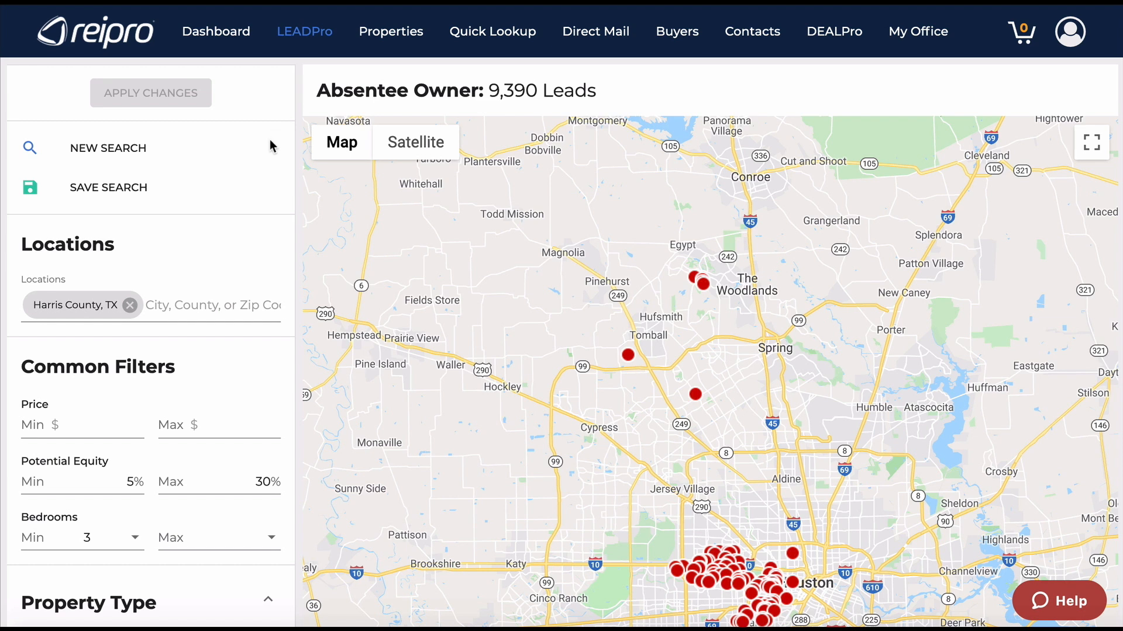
# Apply a $100,000–$200,000 price range, cutting the leads to 3,478.
pyautogui.scroll(-3, 268, 271)
pyautogui.click(61, 286)
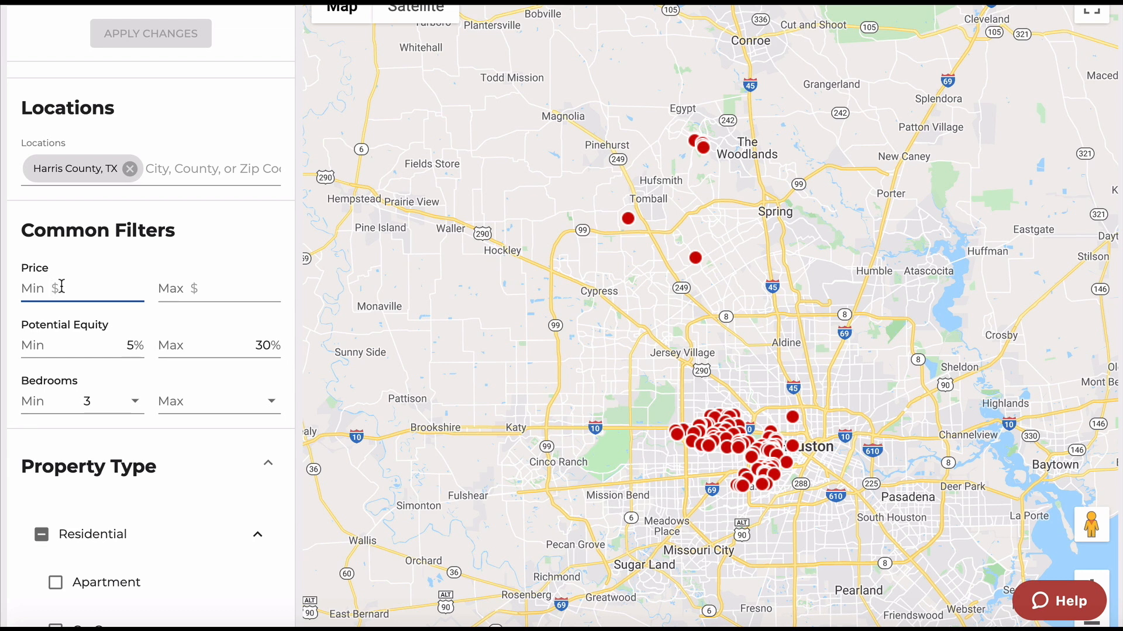
pyautogui.write('100,00')
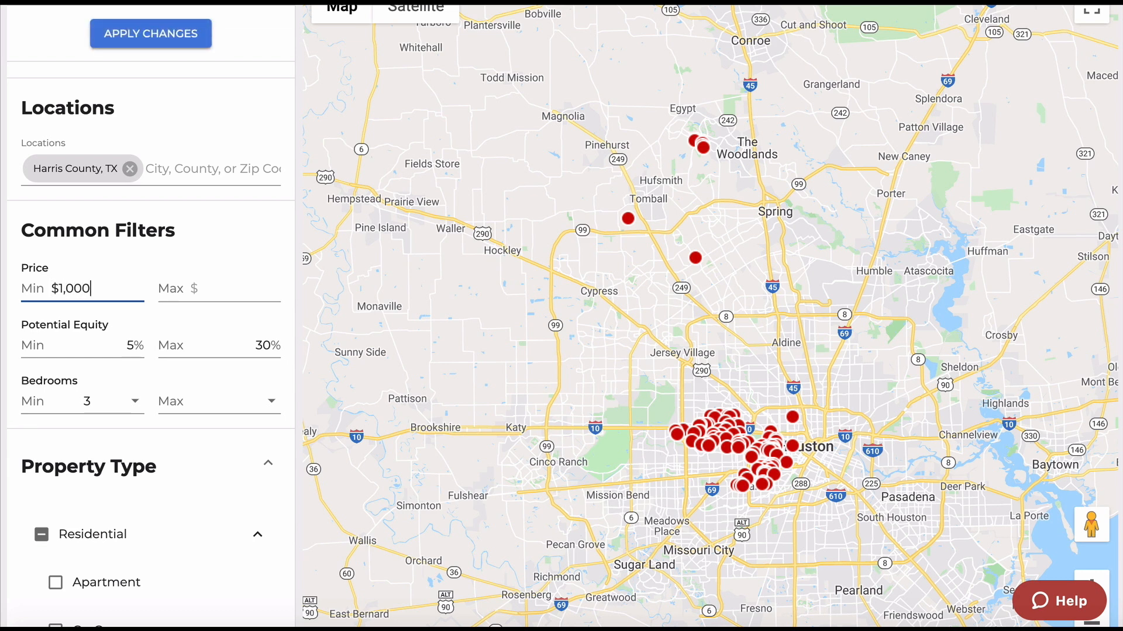
pyautogui.write('0')
pyautogui.press('Tab')
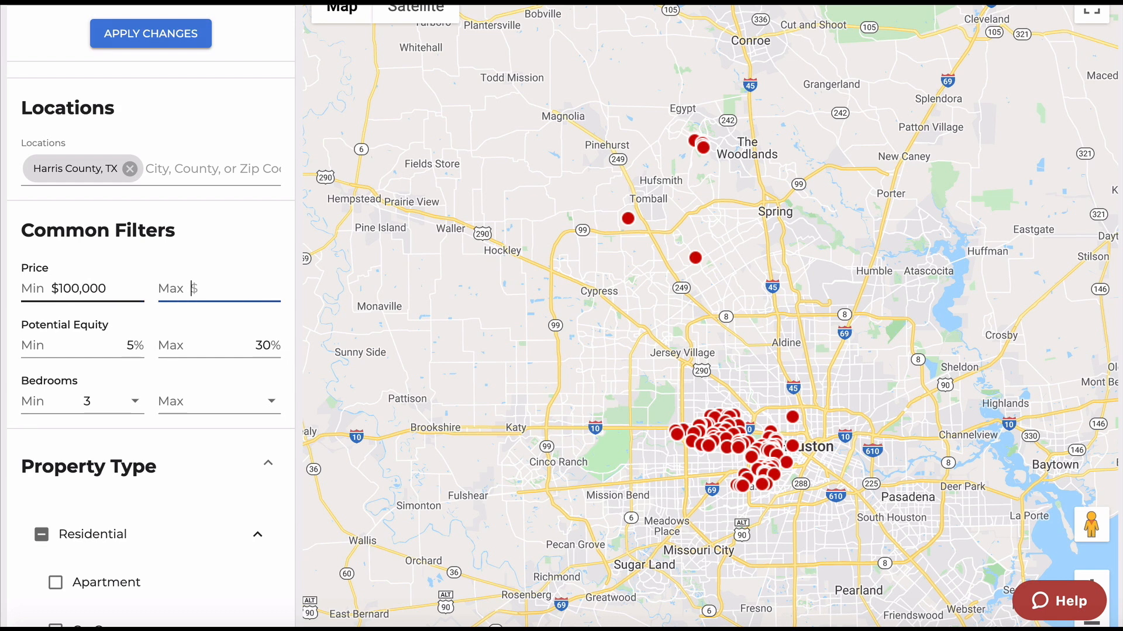
pyautogui.write('200,000')
pyautogui.click(150, 34)
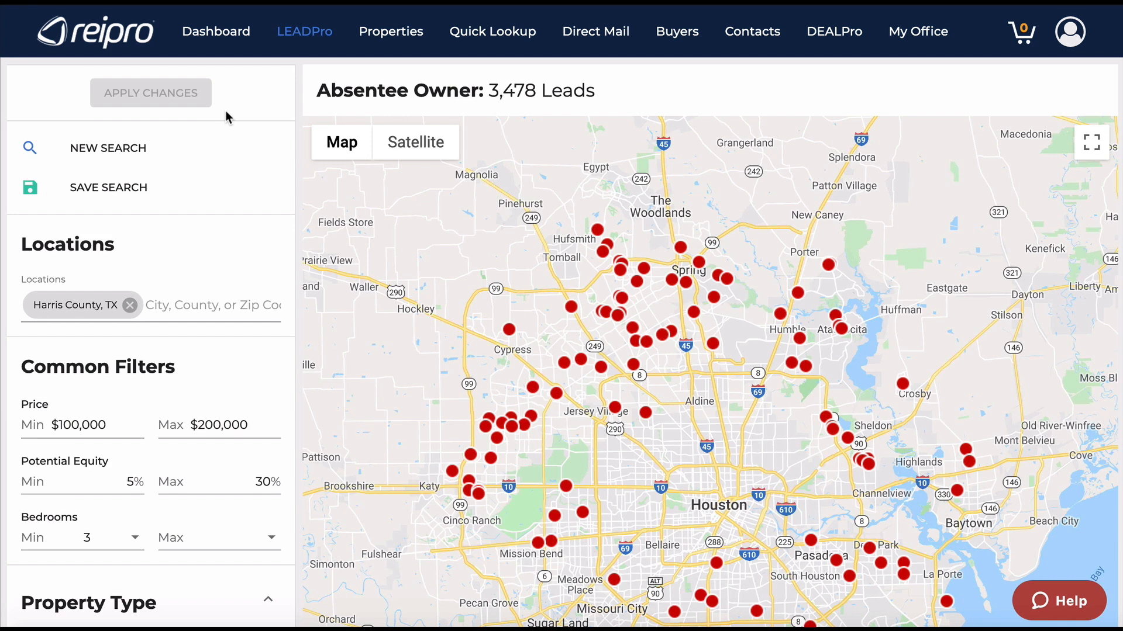
# Raise the minimum price to $150,000 and apply it again.
pyautogui.click(69, 424)
pyautogui.press('BackSpace')
pyautogui.write('5')
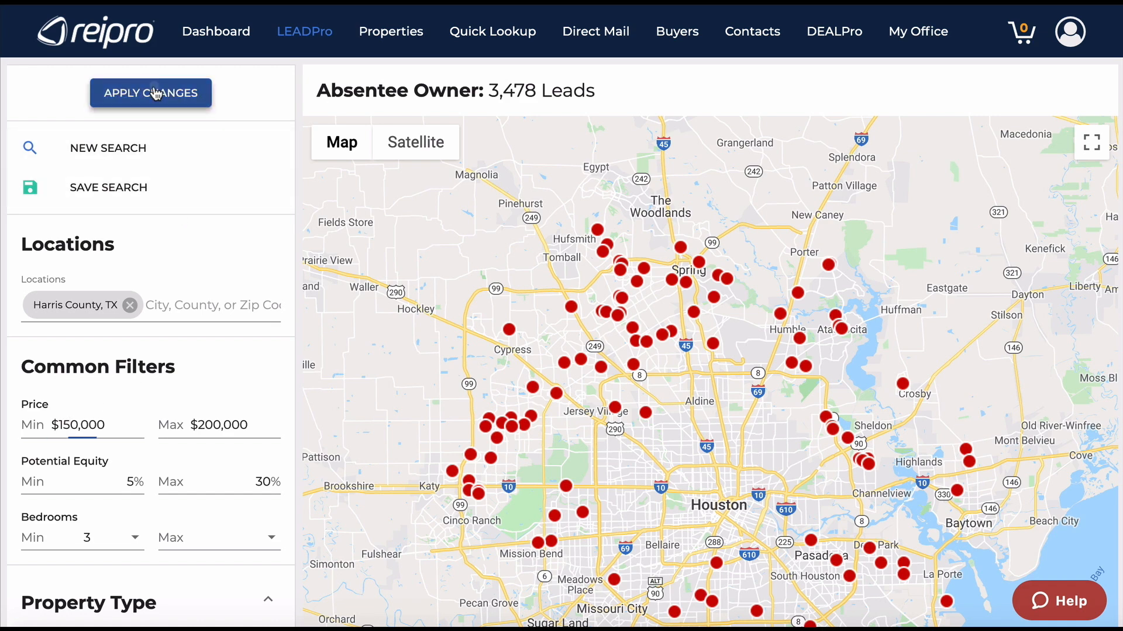
pyautogui.click(154, 93)
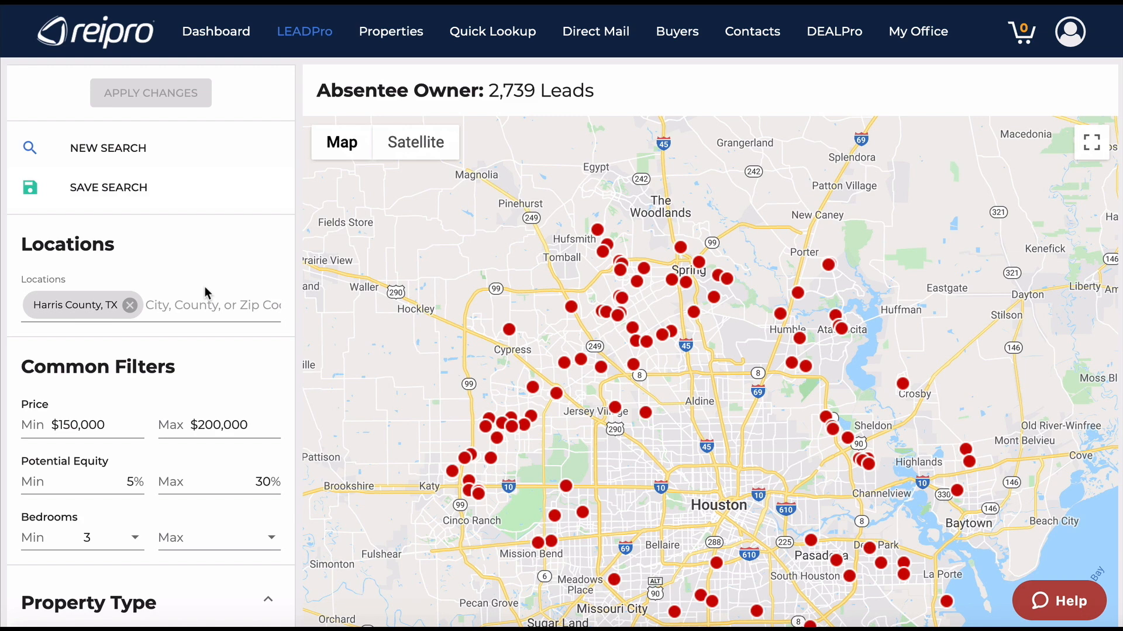
# Collapse the Property Type filters and check all 100 leads on the first results page.
pyautogui.scroll(-4, 205, 286)
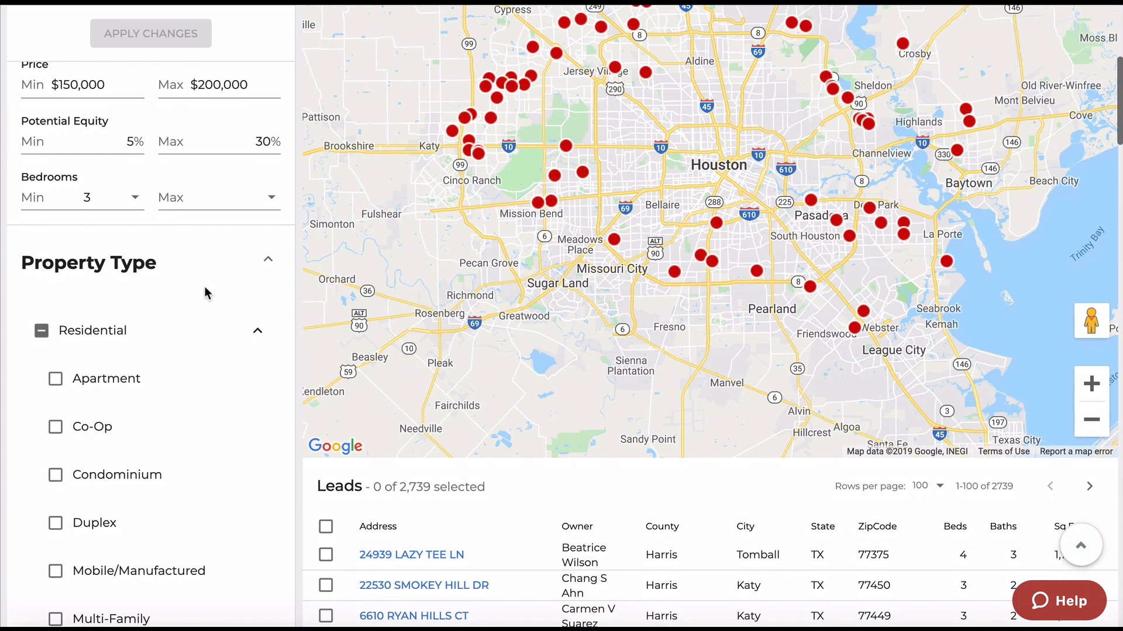
pyautogui.click(270, 260)
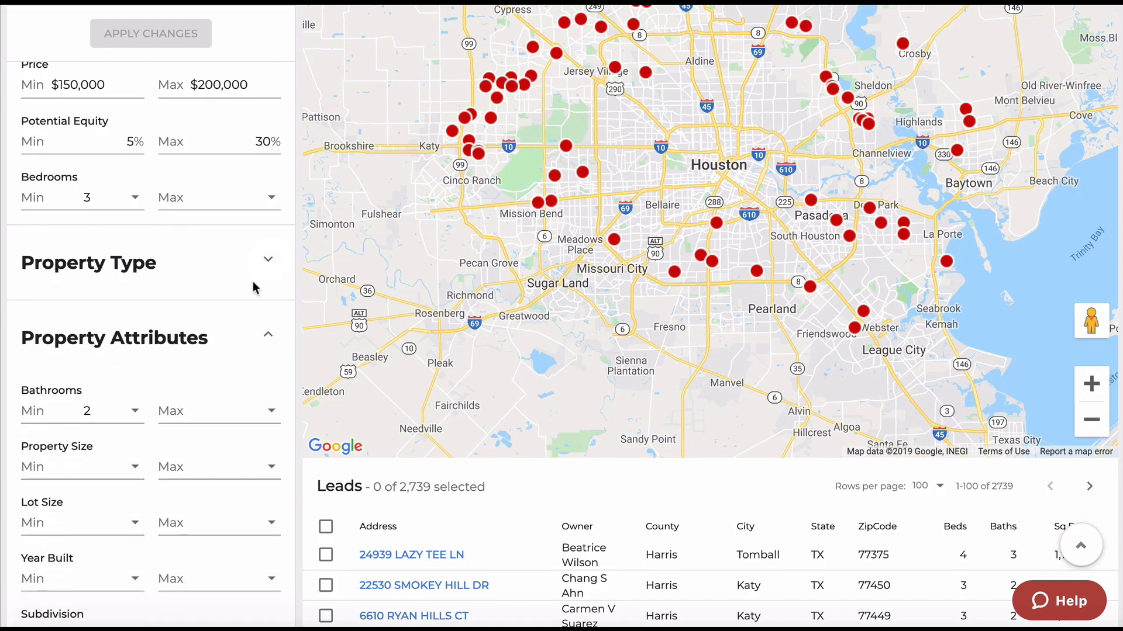
pyautogui.scroll(-6, 252, 282)
pyautogui.scroll(1, 253, 282)
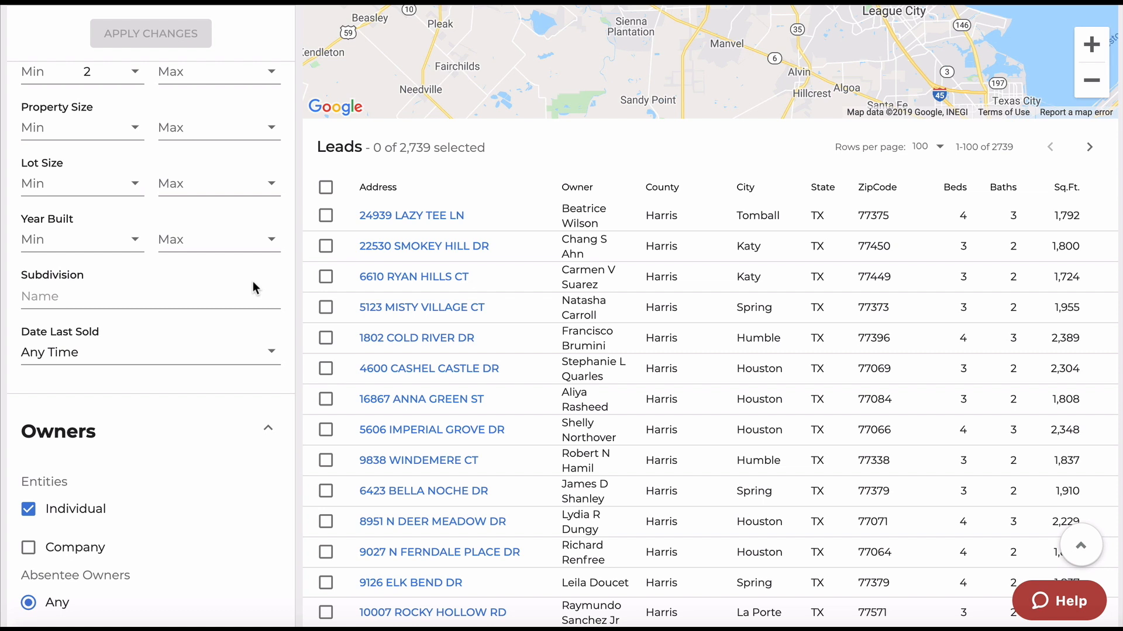
pyautogui.click(325, 187)
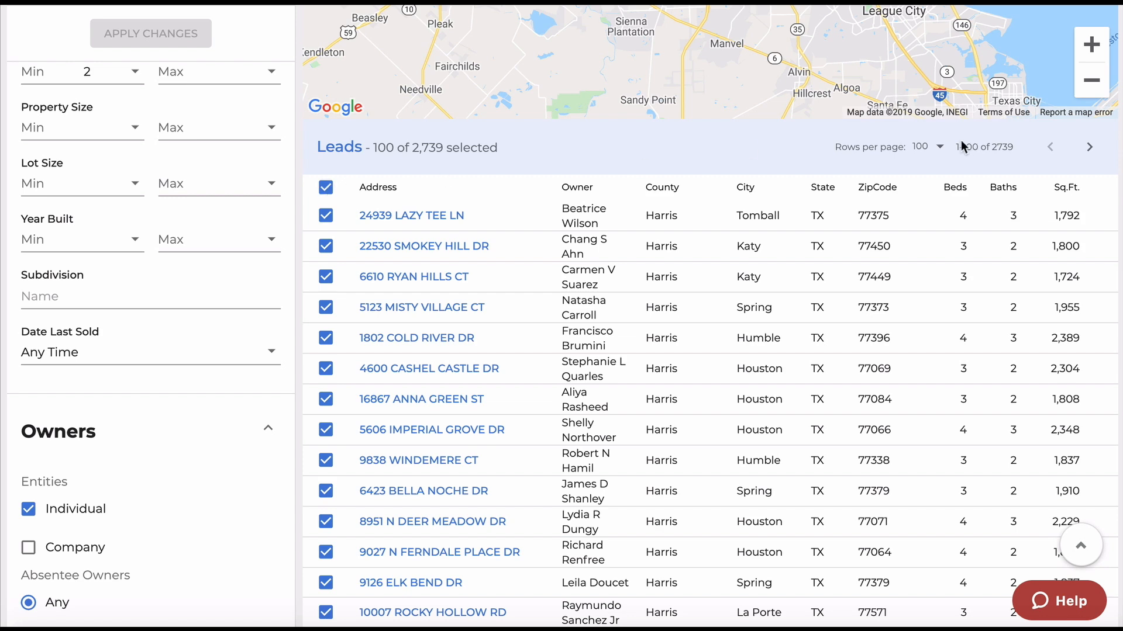
# Show 1000 rows per page and select all 1,000 of the 2,739 leads.
pyautogui.click(938, 150)
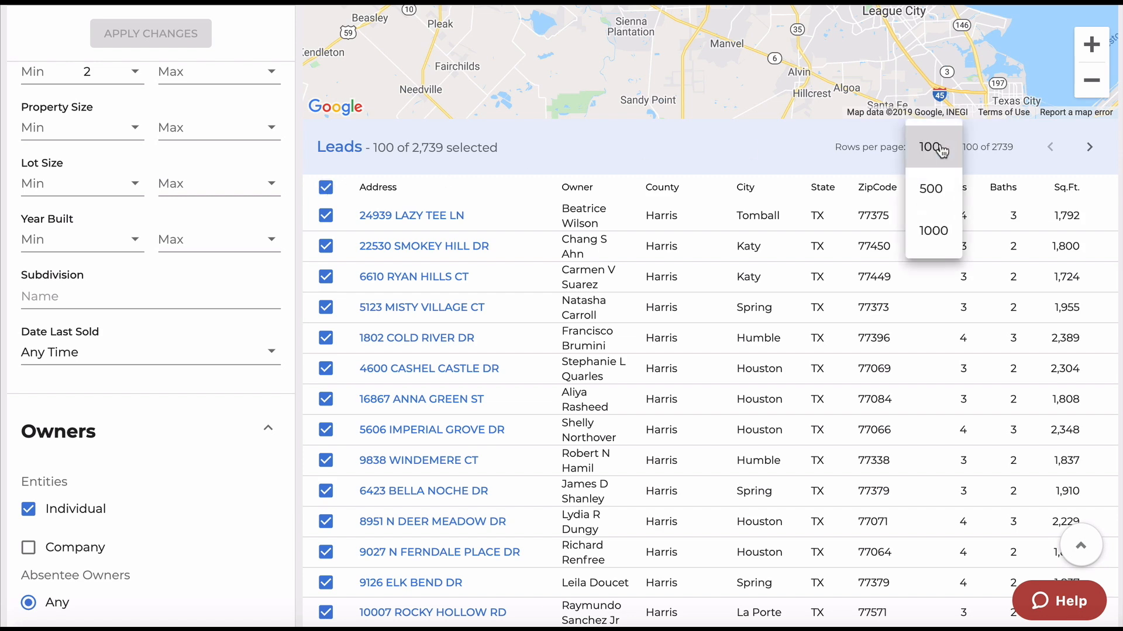
pyautogui.click(934, 231)
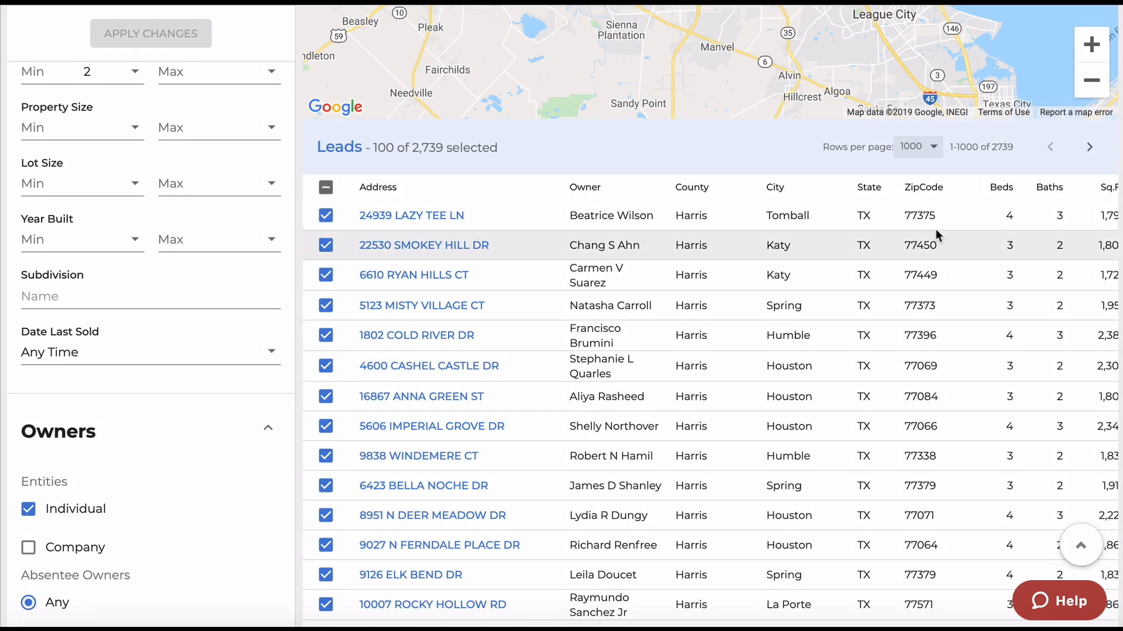
pyautogui.click(325, 189)
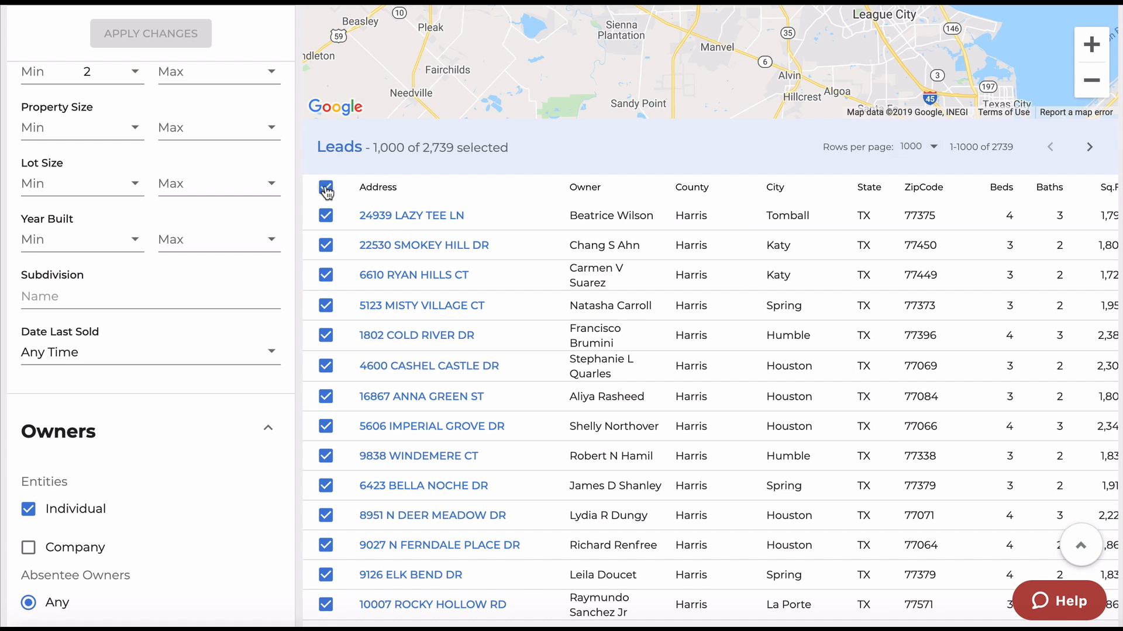
pyautogui.click(326, 188)
pyautogui.click(326, 188)
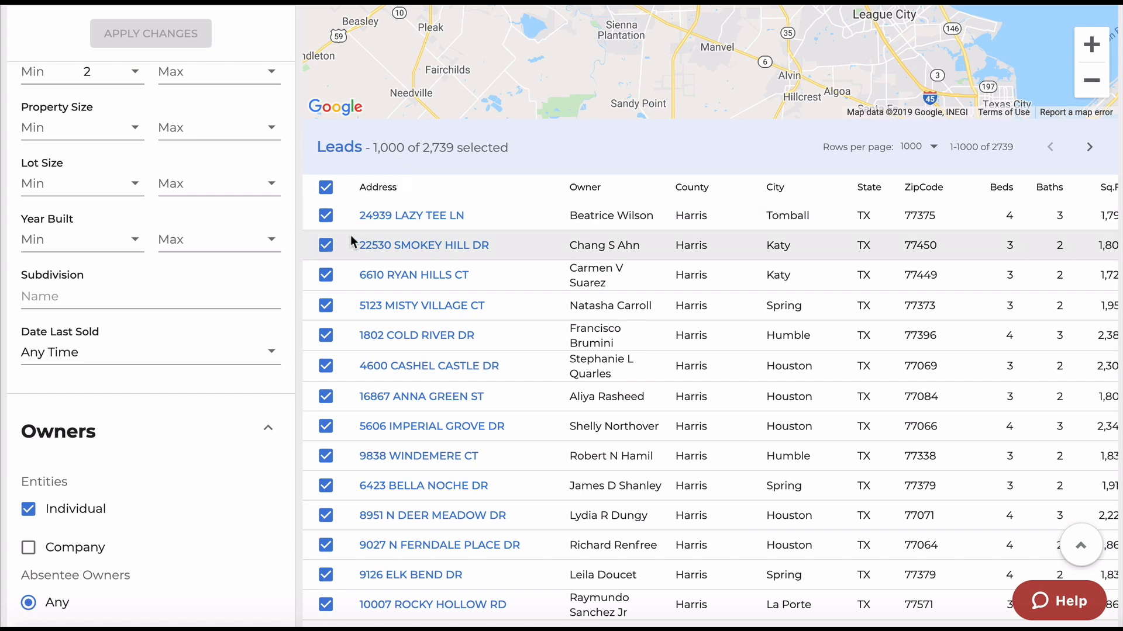
# Create direct mail campaign 'Absentee Owner - 150-200K 5-30' from the selected leads.
pyautogui.scroll(-7, 350, 235)
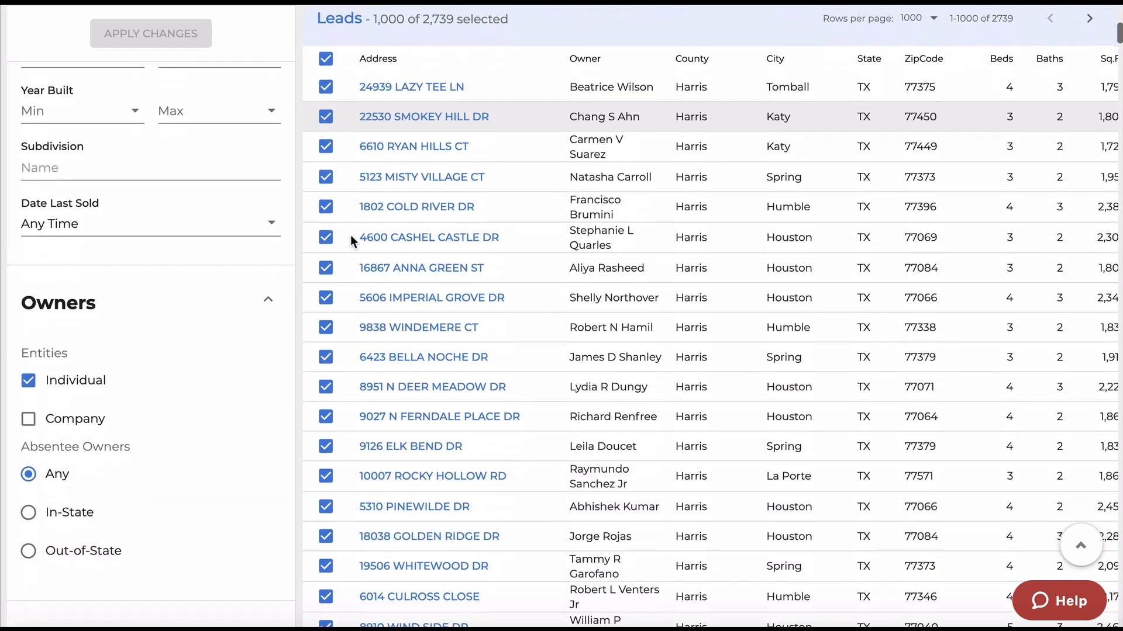
pyautogui.scroll(-4, 350, 235)
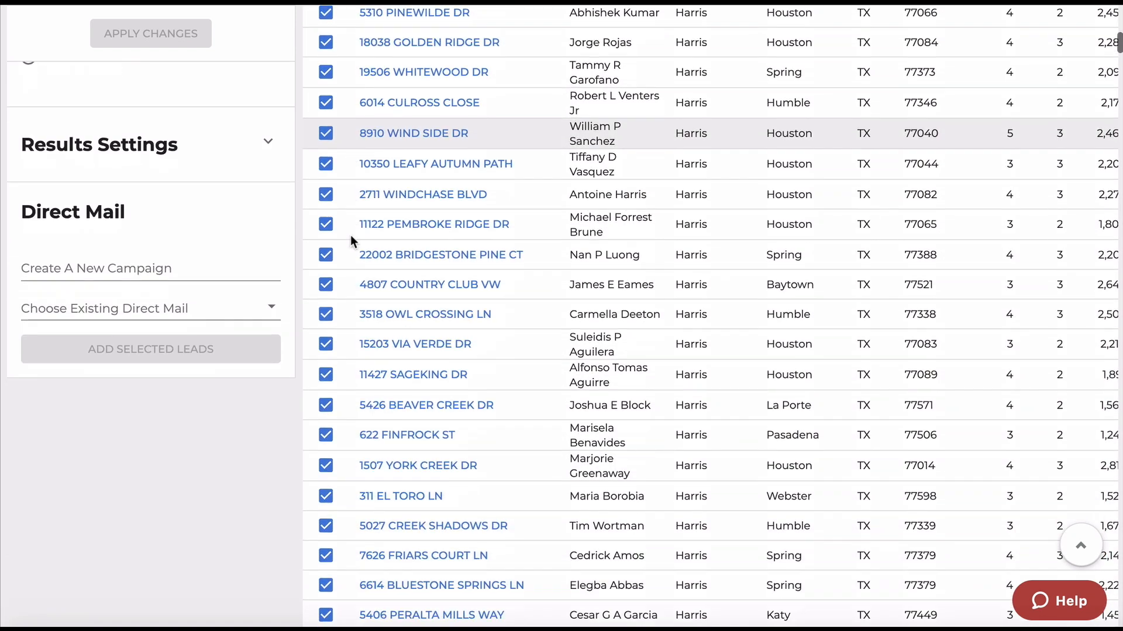
pyautogui.click(59, 235)
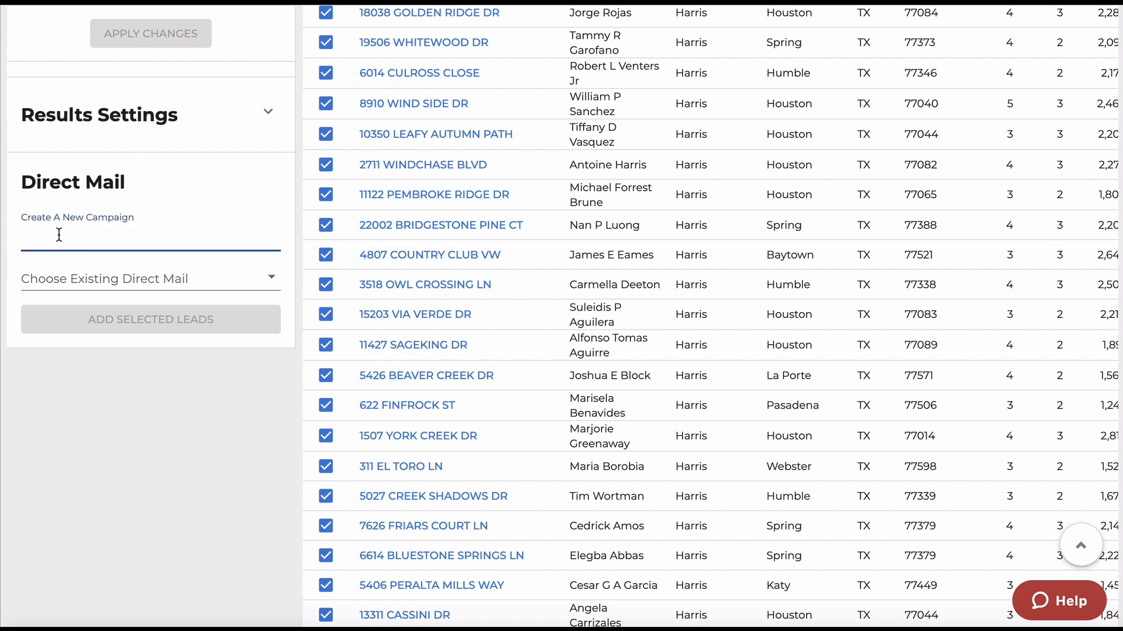
pyautogui.write('Abse')
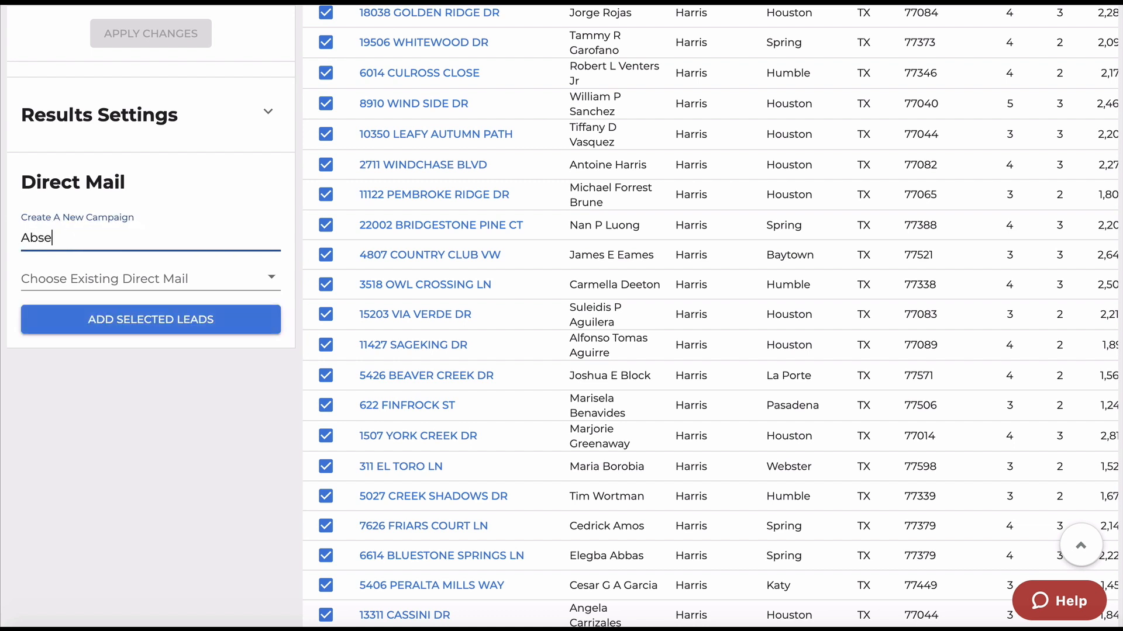
pyautogui.write('ntee Owner - 150-200')
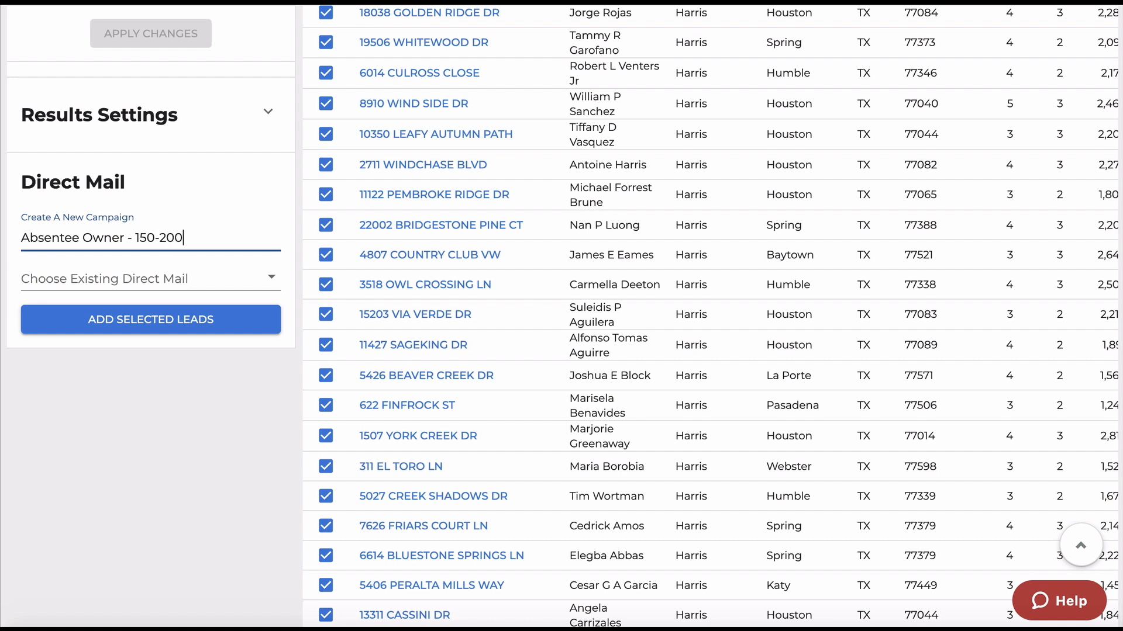
pyautogui.write('K 5-30')
pyautogui.click(128, 318)
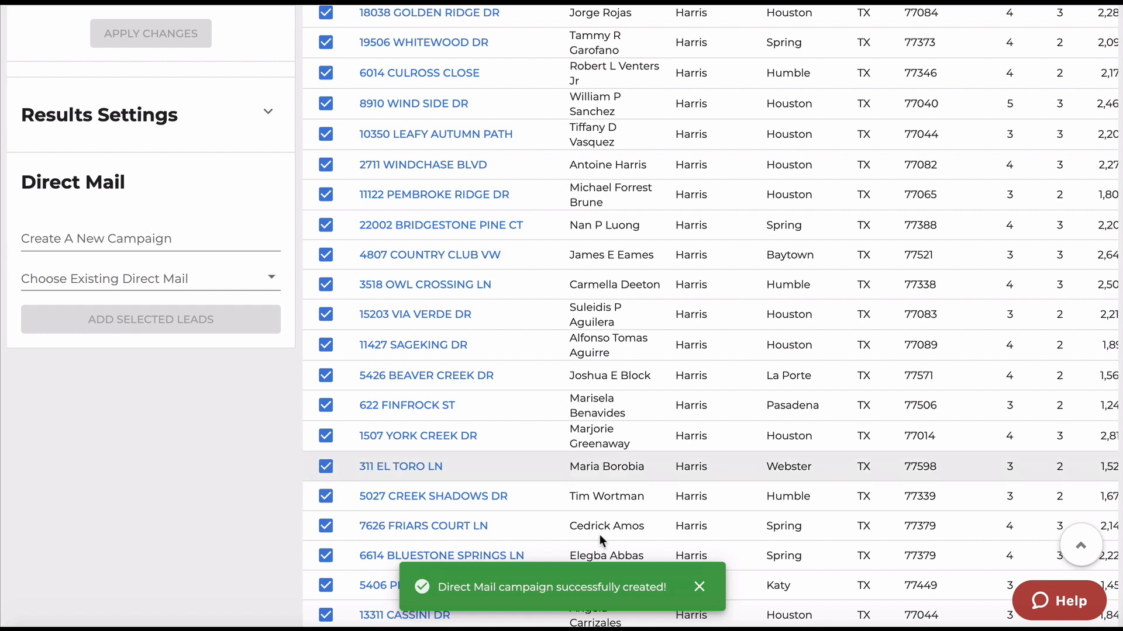
pyautogui.click(700, 587)
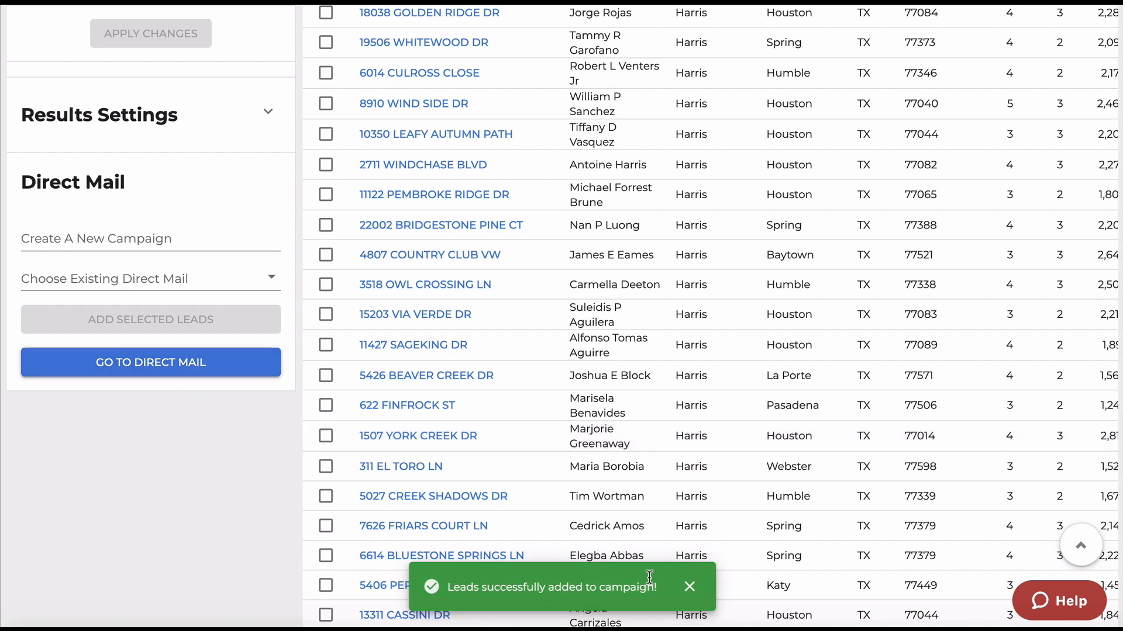
# Go to the Direct Mail Active Campaigns list showing the new campaign's 1000 recipients.
pyautogui.click(166, 368)
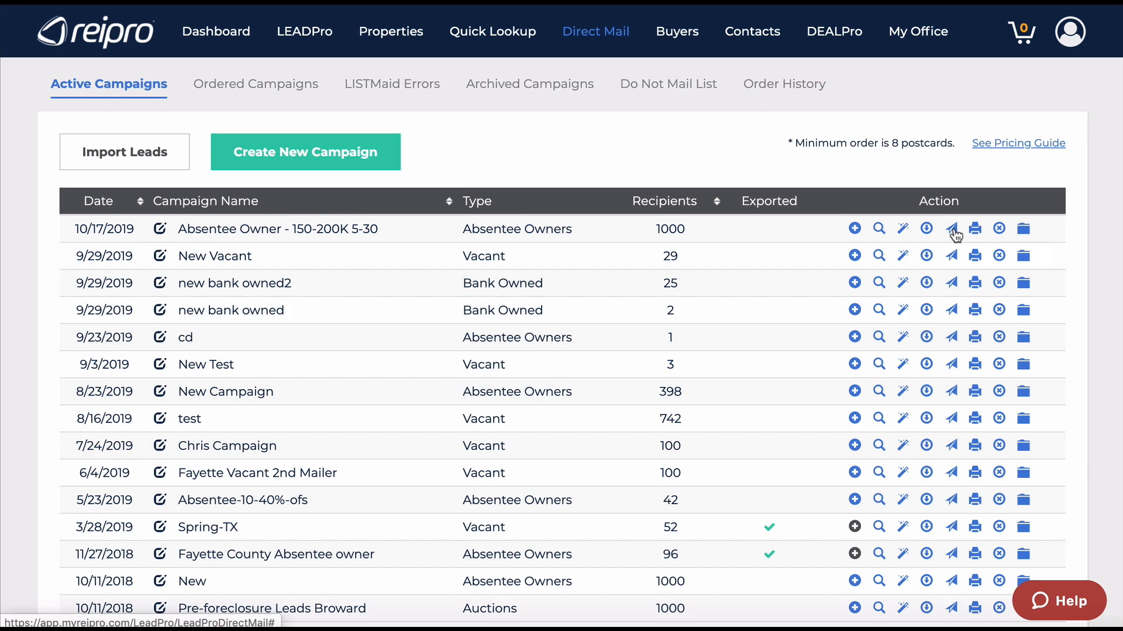
# Open the Workflow wizard for the new campaign: Single Mailer, One Time, 1,000 leads.
pyautogui.click(953, 229)
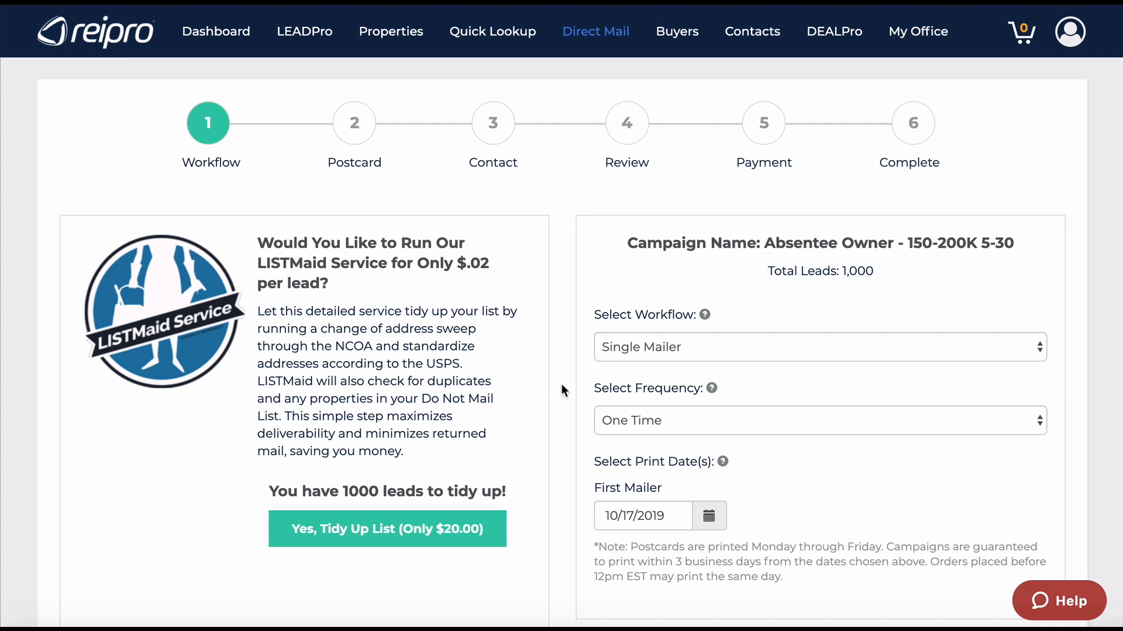
pyautogui.scroll(-2, 563, 391)
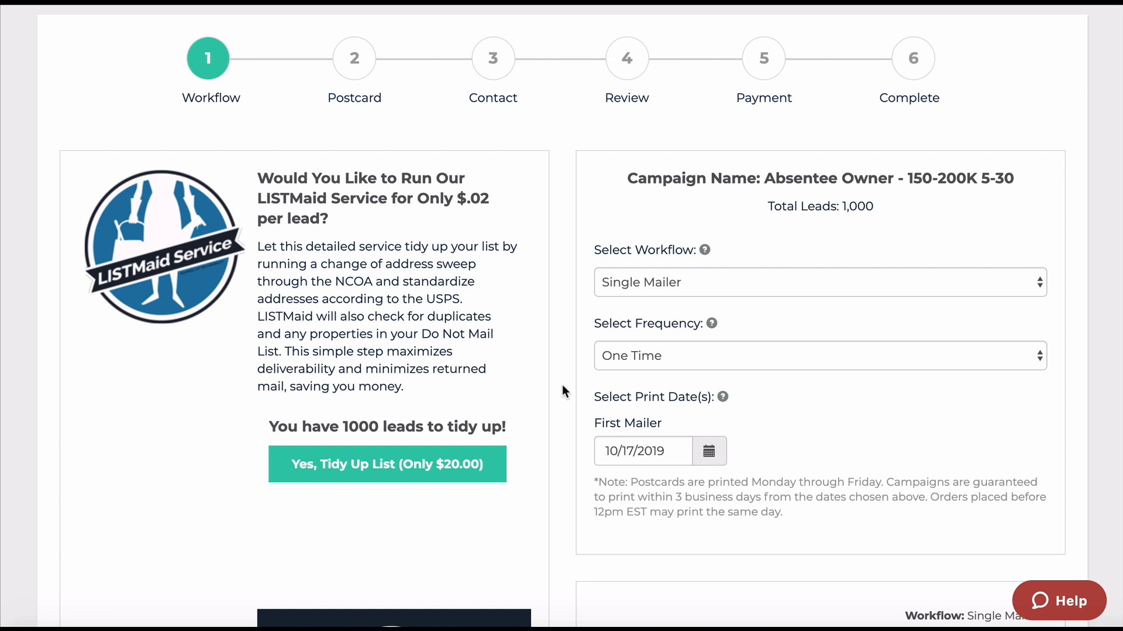
pyautogui.click(754, 286)
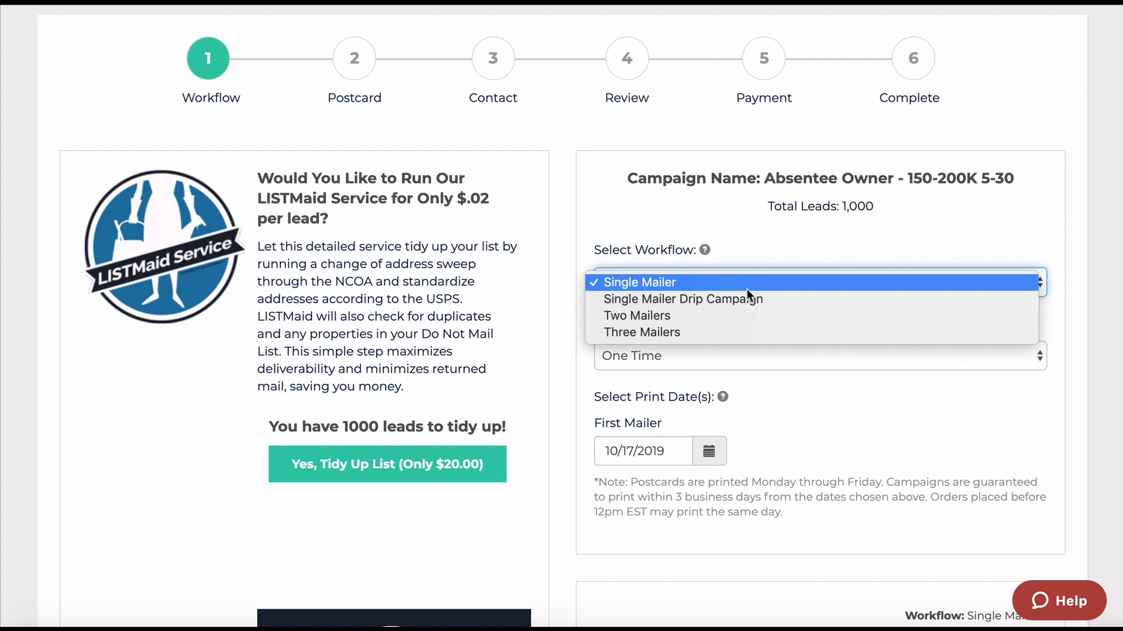
pyautogui.click(741, 301)
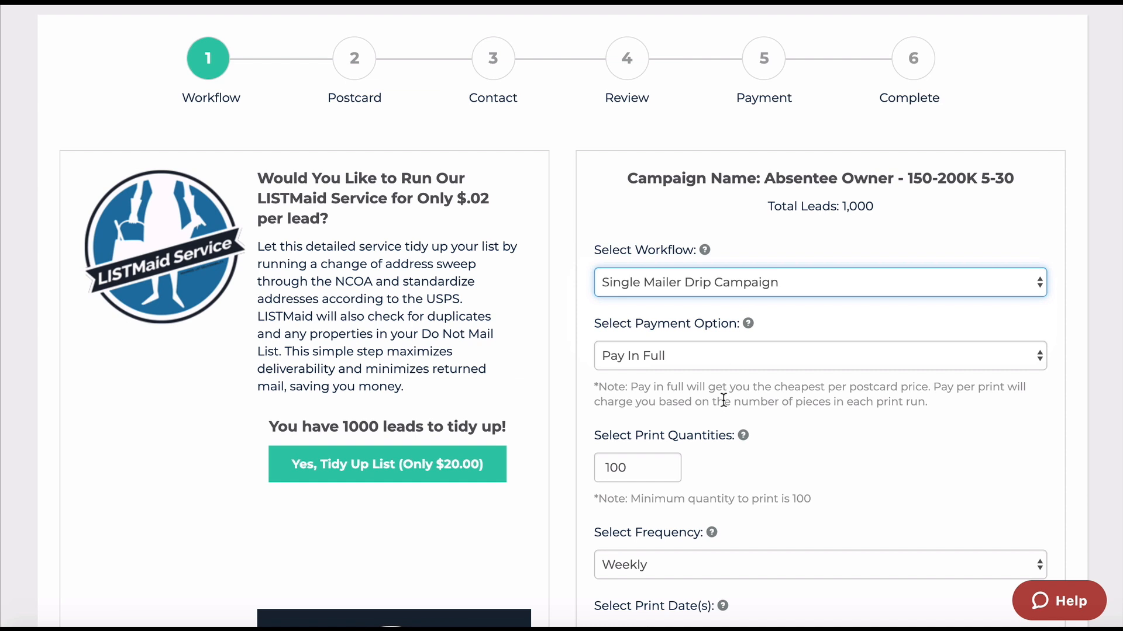
pyautogui.scroll(-1, 723, 400)
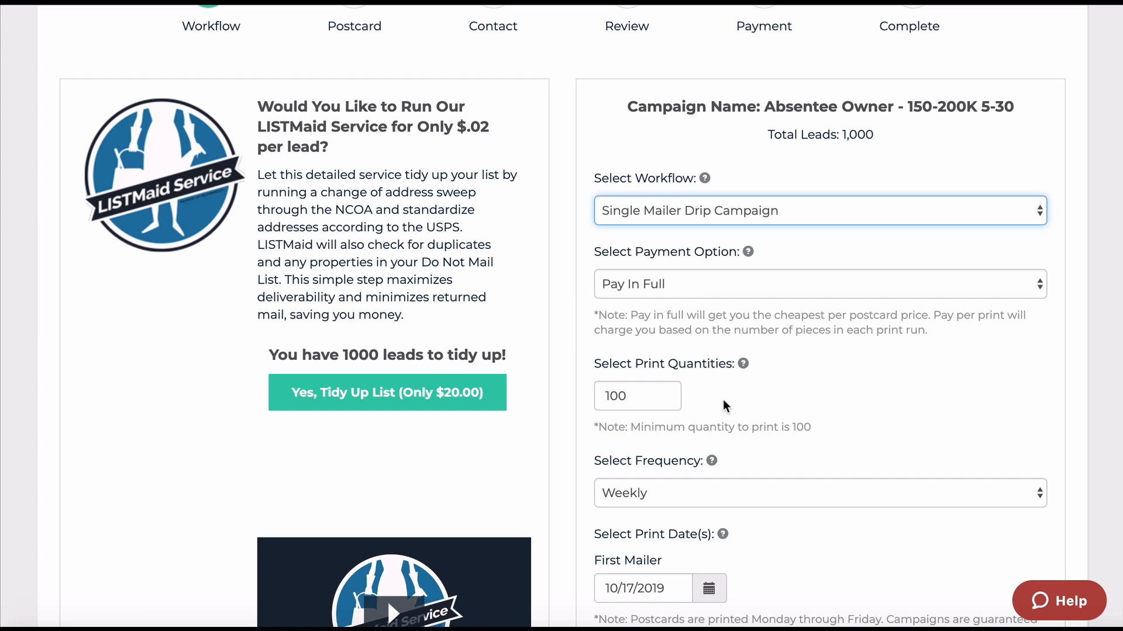
pyautogui.scroll(-2, 723, 399)
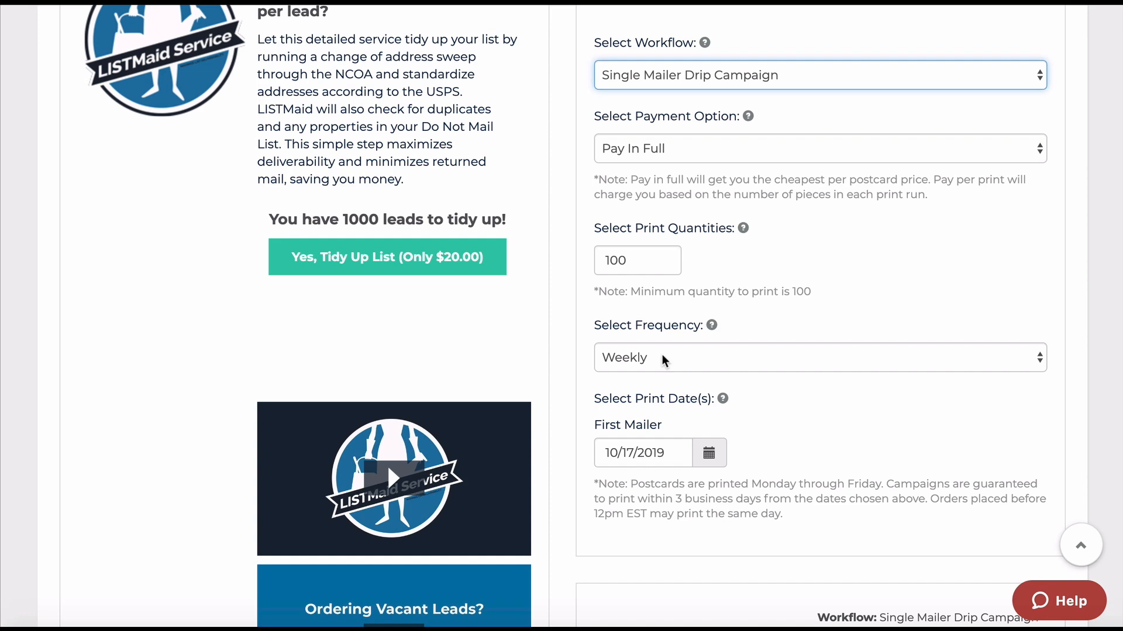
pyautogui.scroll(3, 864, 275)
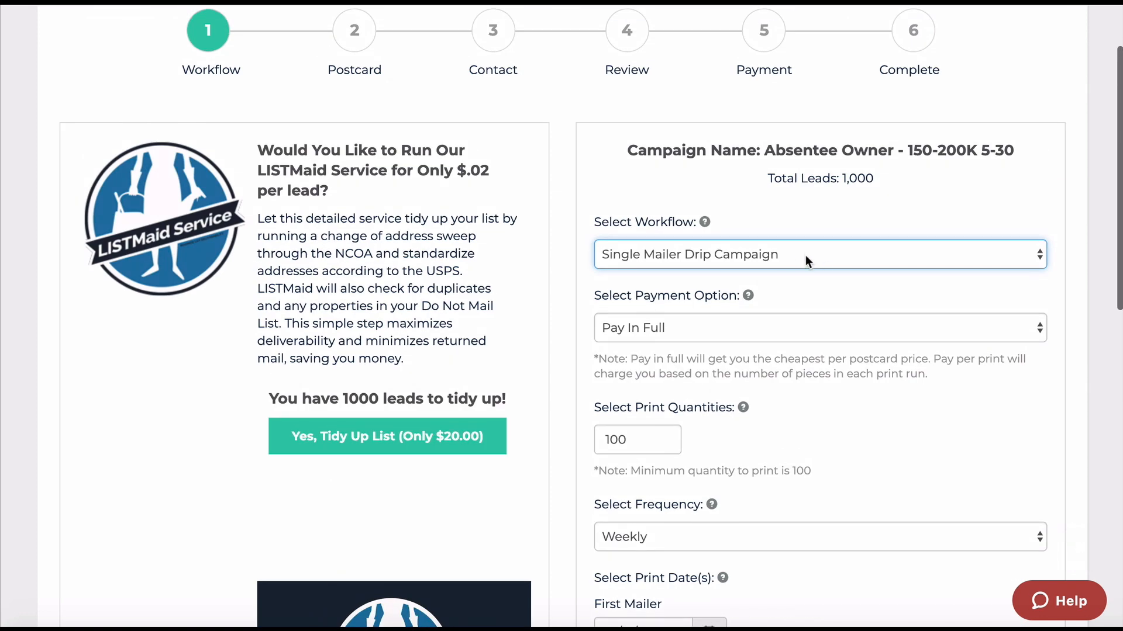
pyautogui.click(804, 254)
pyautogui.click(777, 267)
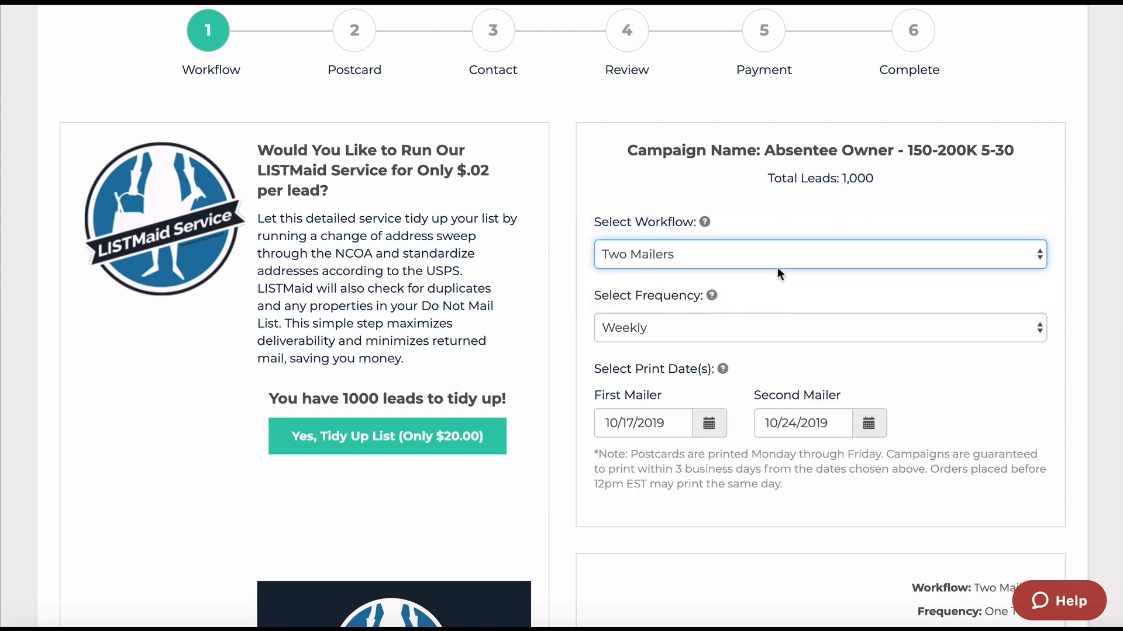
pyautogui.click(773, 254)
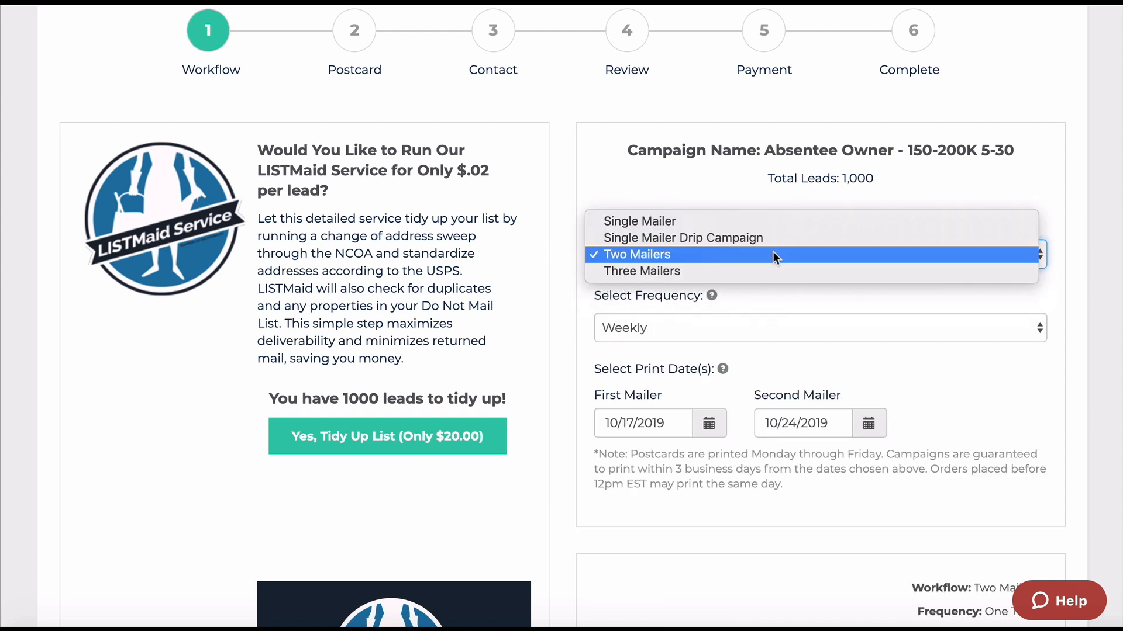
pyautogui.click(757, 222)
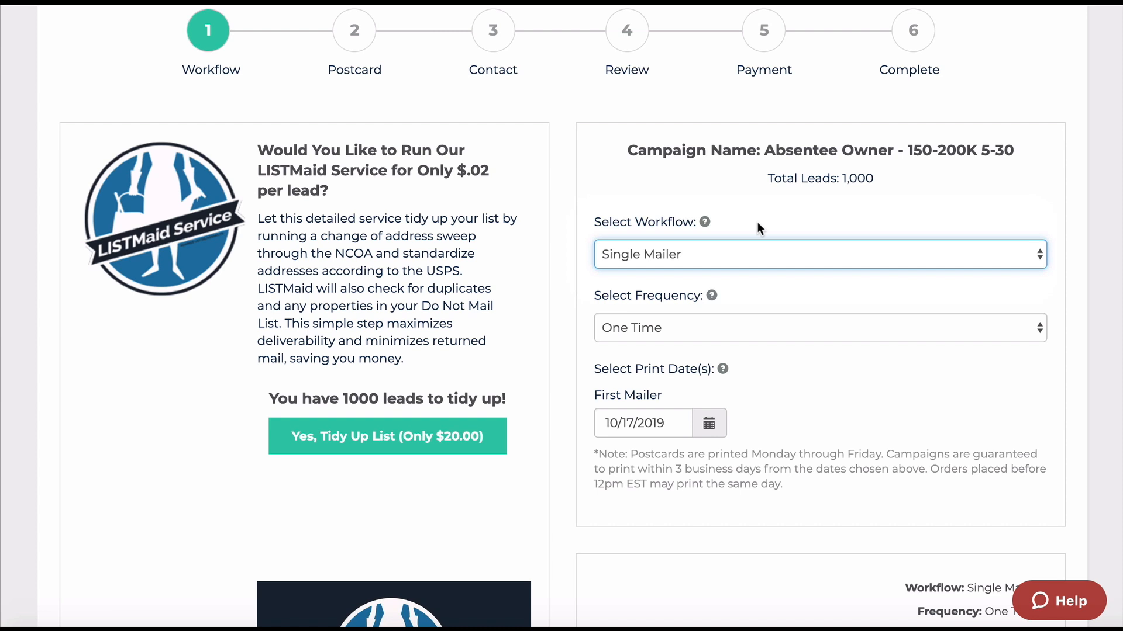
pyautogui.scroll(-3, 790, 388)
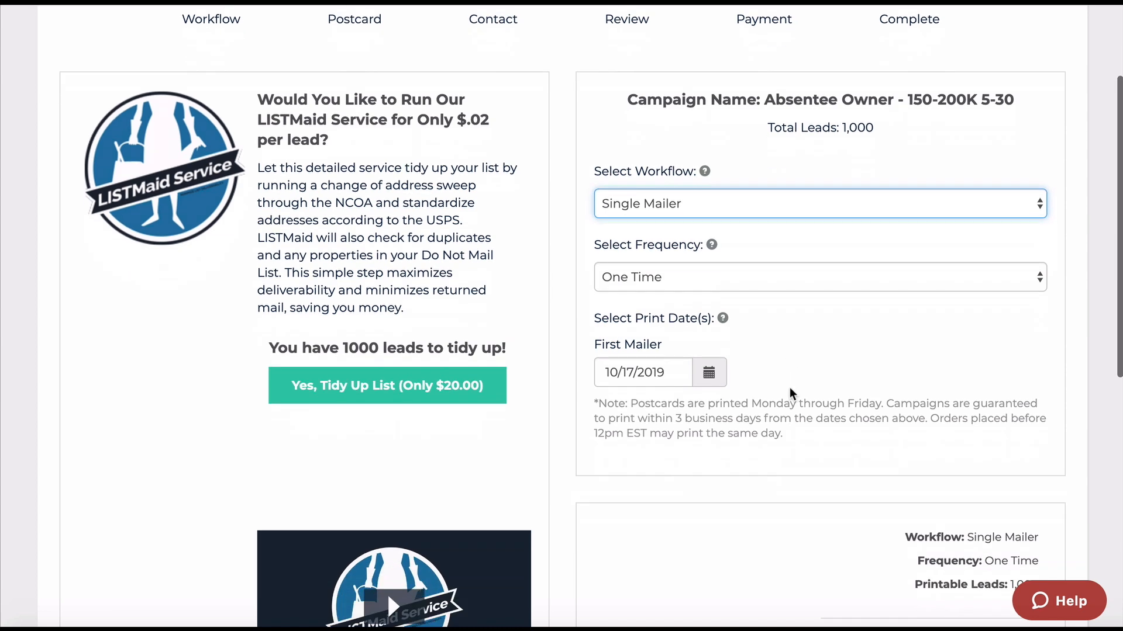
pyautogui.scroll(-3, 790, 393)
# Pick the Absentee Owner #1 postcard design and advance to the Contact step.
pyautogui.click(1005, 450)
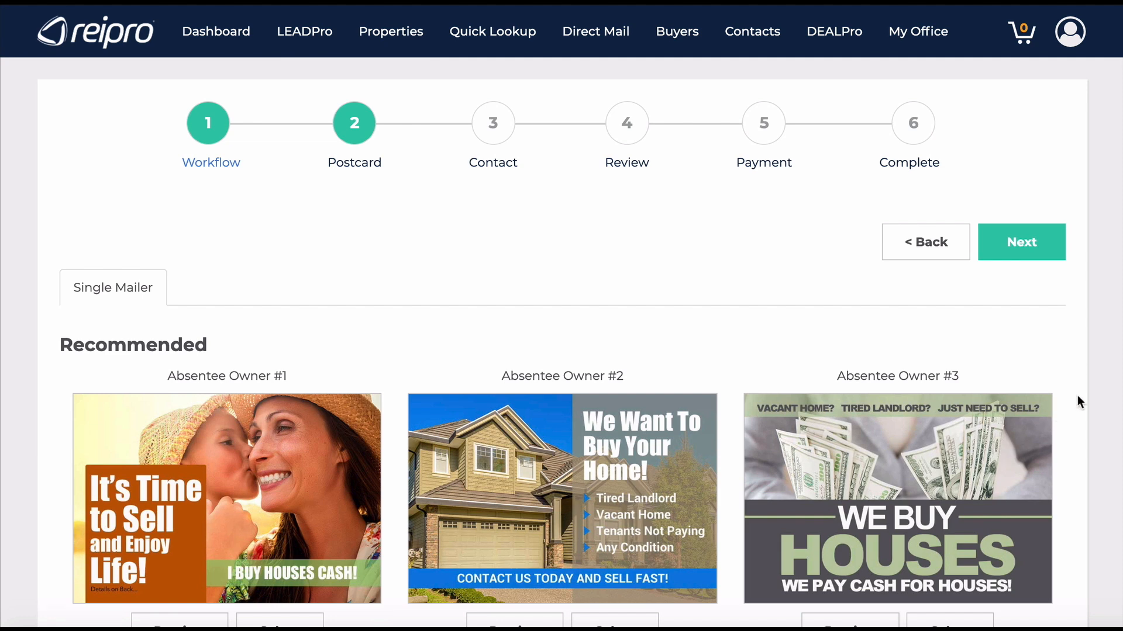
pyautogui.scroll(-4, 1077, 395)
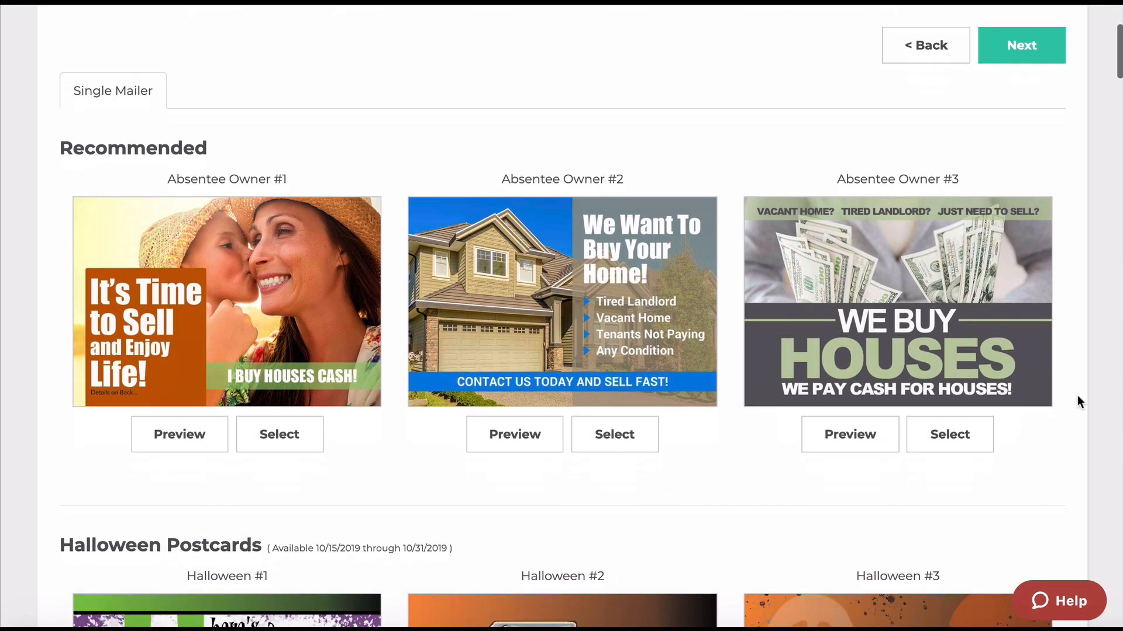
pyautogui.scroll(-3, 1079, 401)
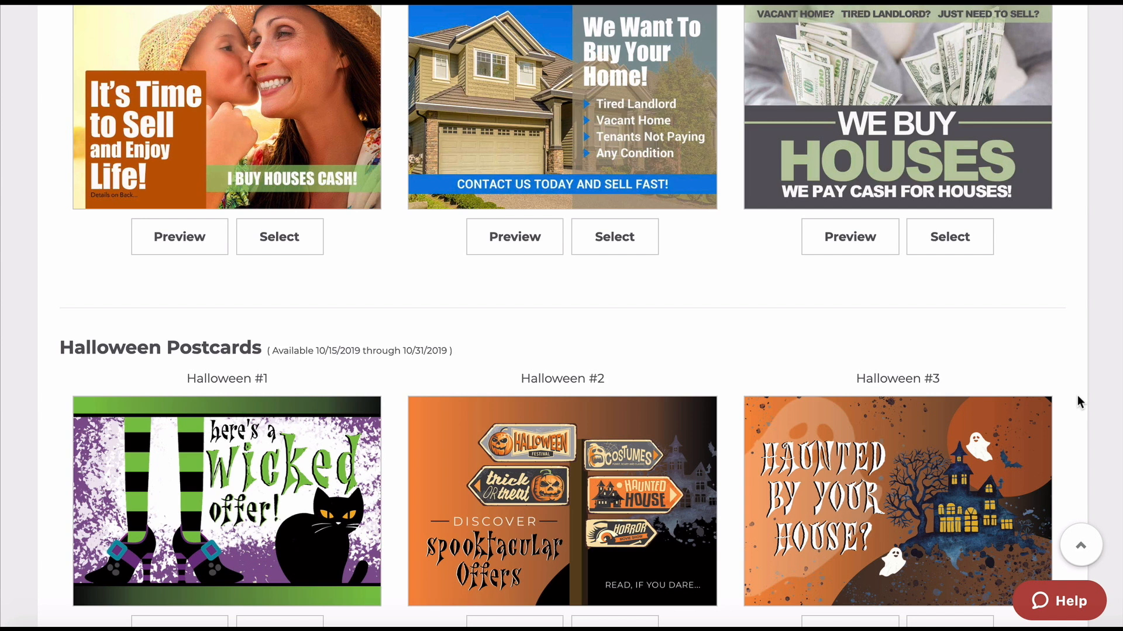
pyautogui.scroll(3, 1078, 397)
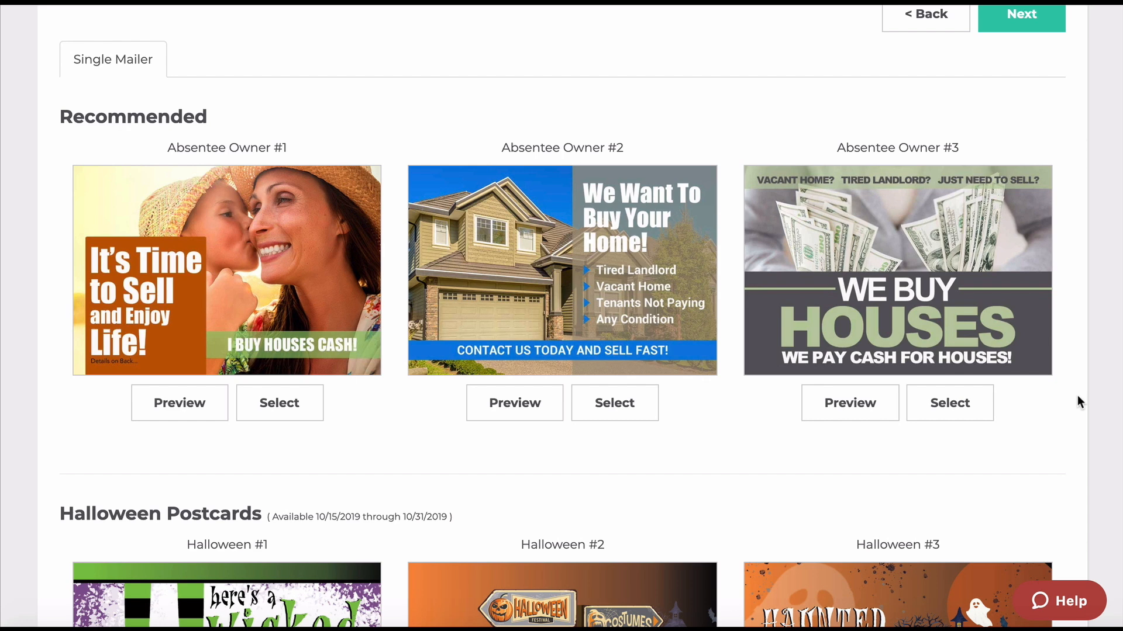
pyautogui.click(280, 407)
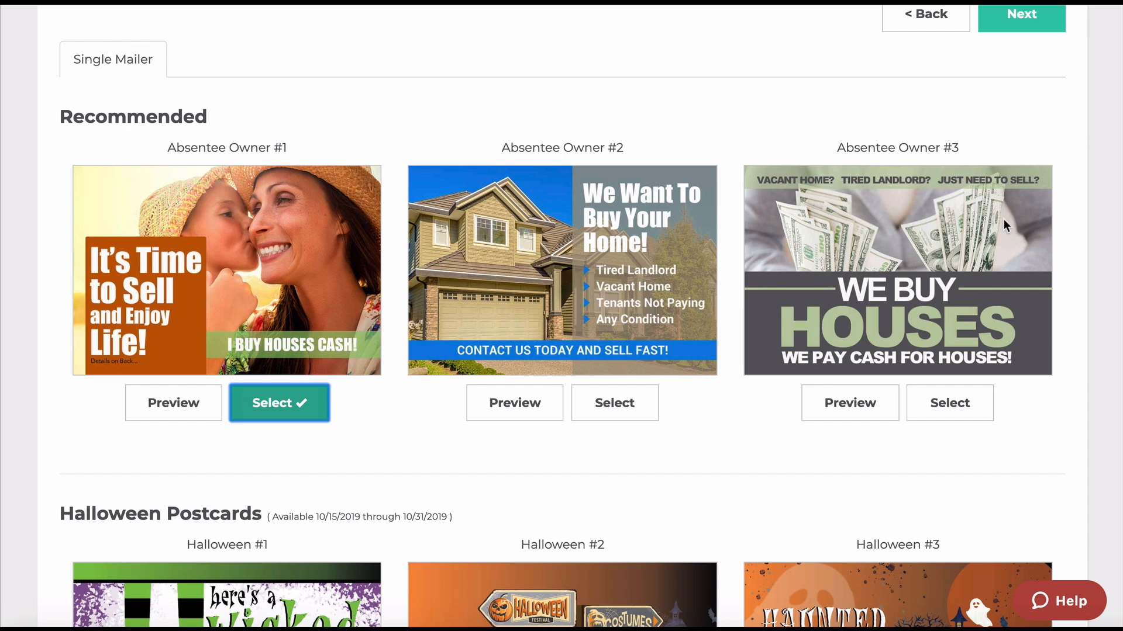
pyautogui.scroll(1, 1043, 94)
pyautogui.click(1010, 81)
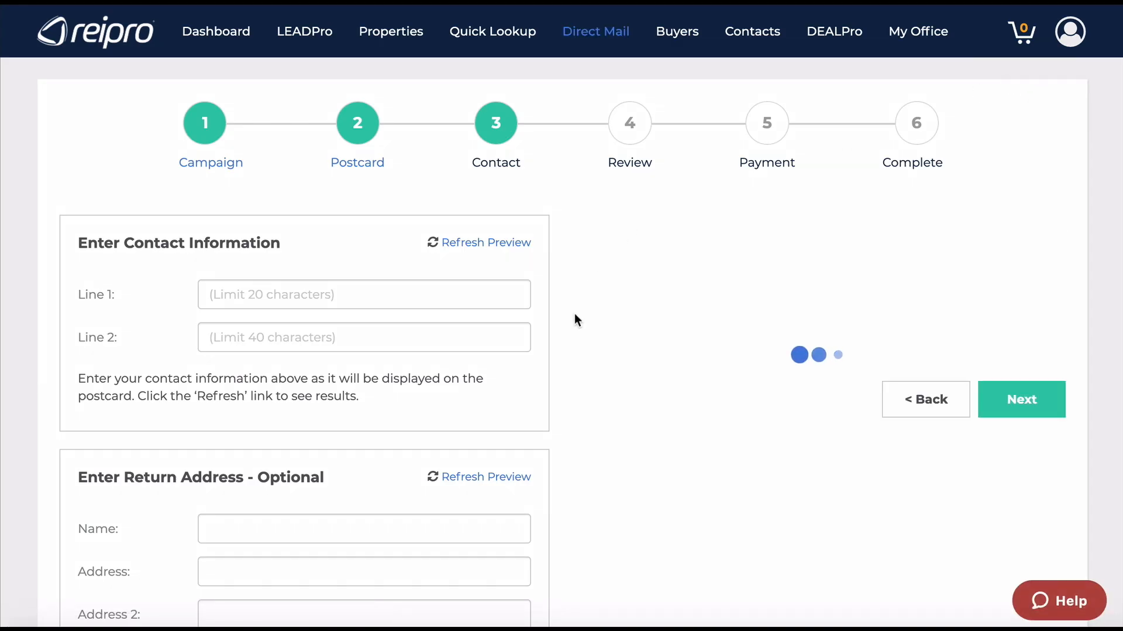
pyautogui.scroll(-1, 554, 333)
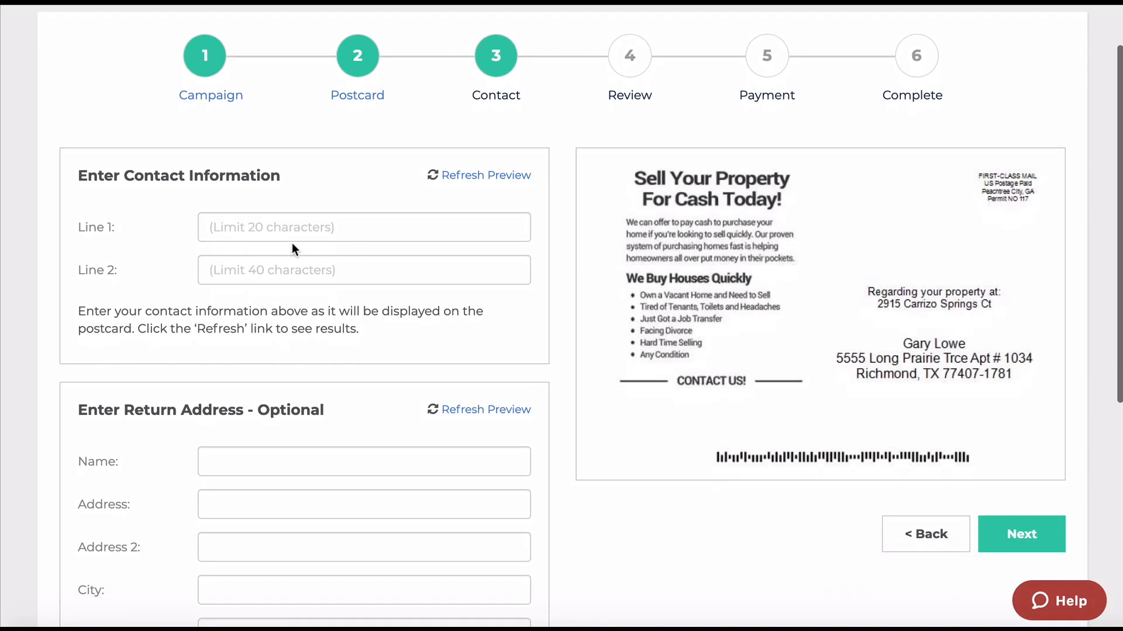
pyautogui.click(231, 224)
pyautogui.click(183, 222)
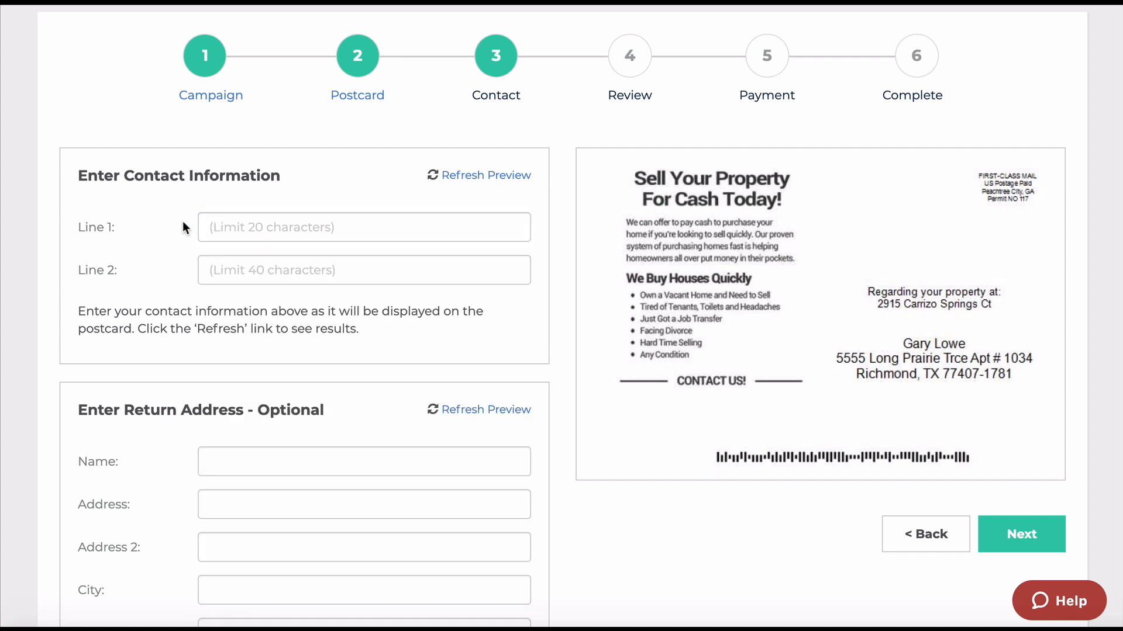
pyautogui.click(222, 226)
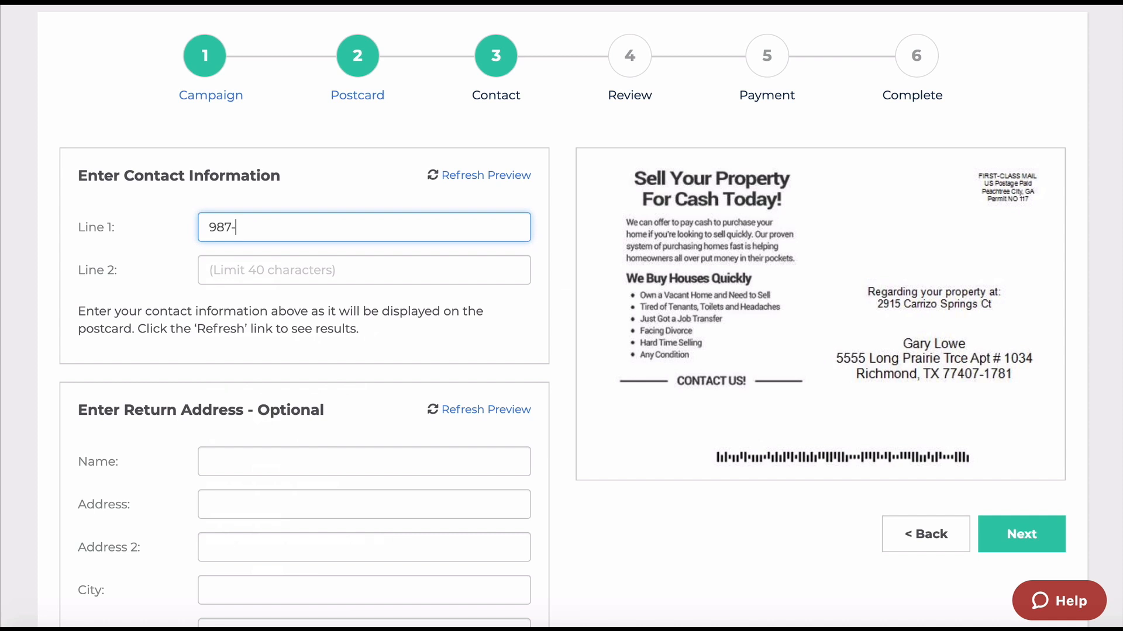
pyautogui.click(226, 272)
pyautogui.write('www')
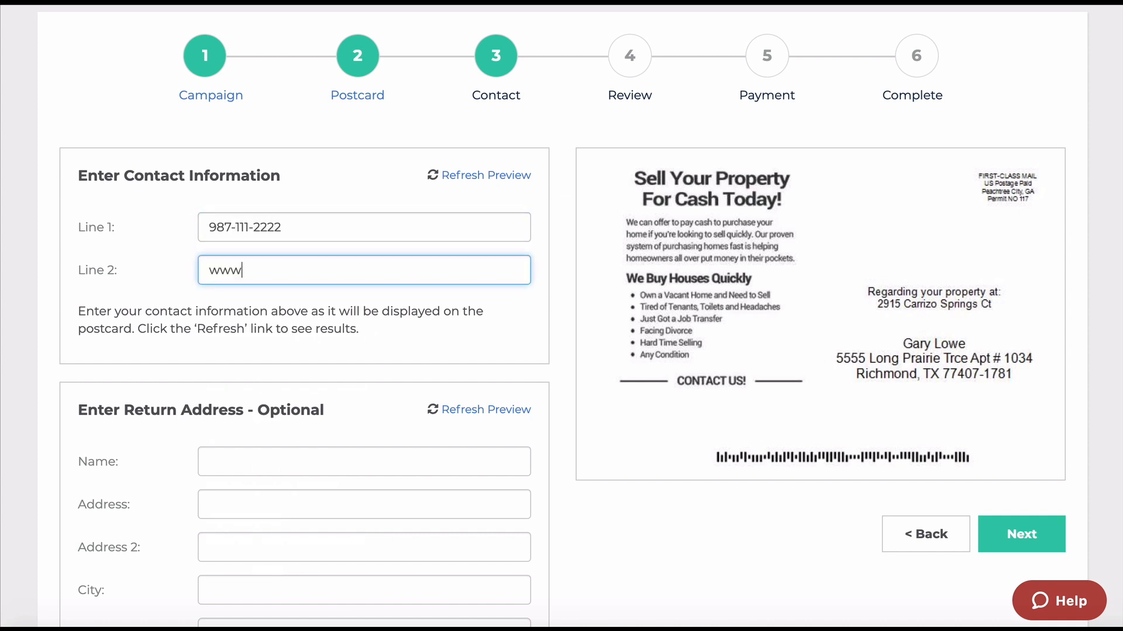
pyautogui.write('.mywebsite.com')
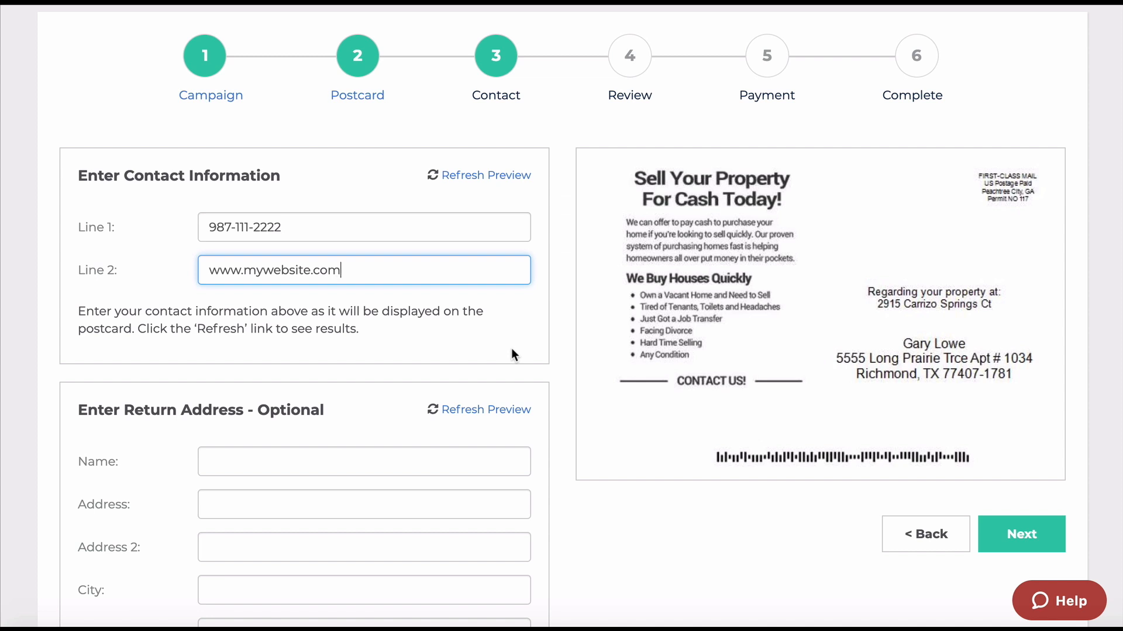
pyautogui.click(481, 178)
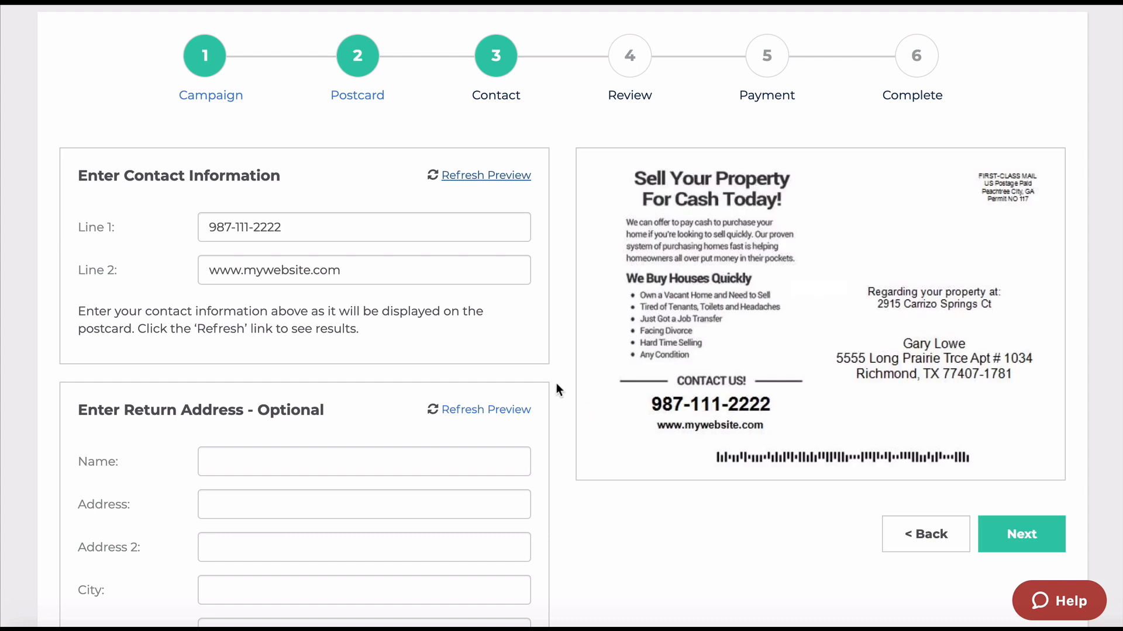
pyautogui.scroll(-3, 556, 383)
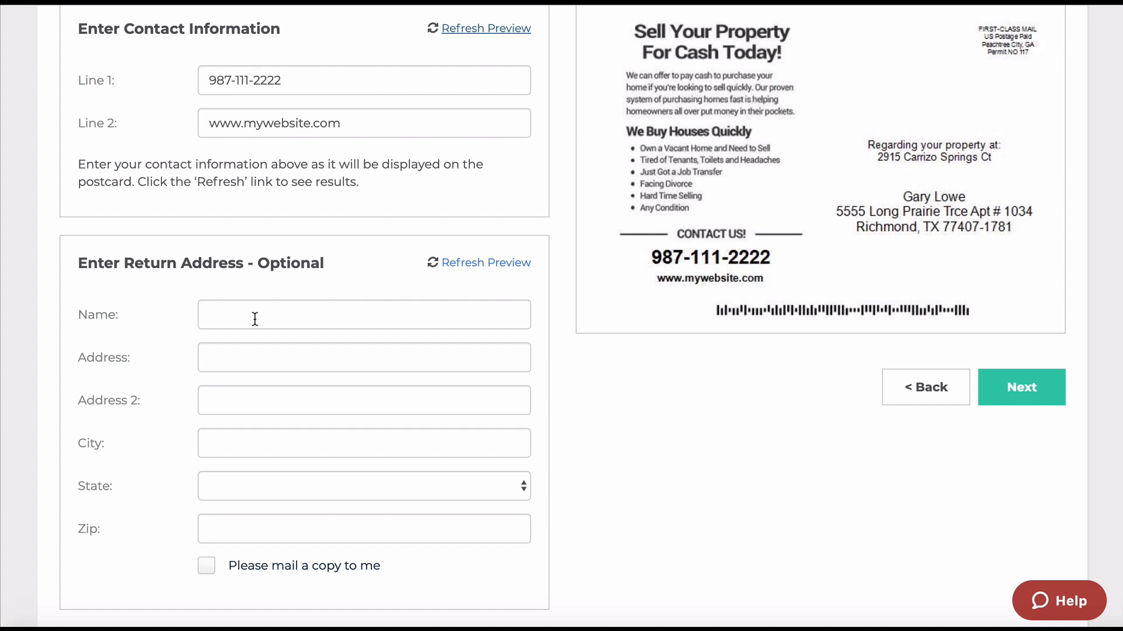
# Leave 'Please mail a copy to me' unchecked and continue to the review step.
pyautogui.scroll(1, 255, 318)
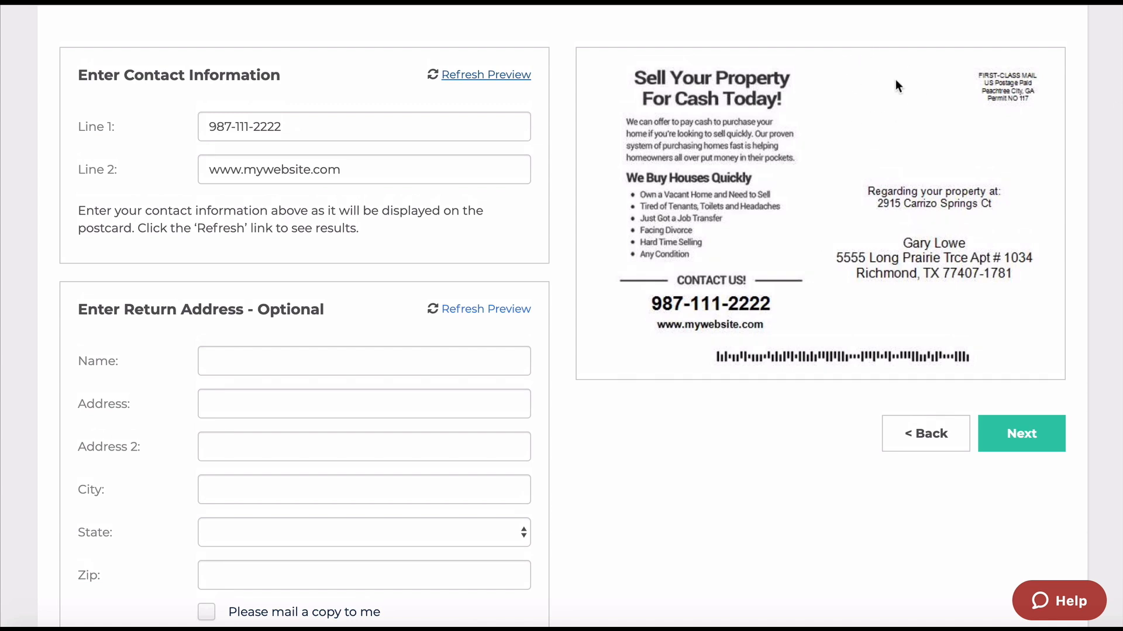
pyautogui.scroll(-5, 570, 413)
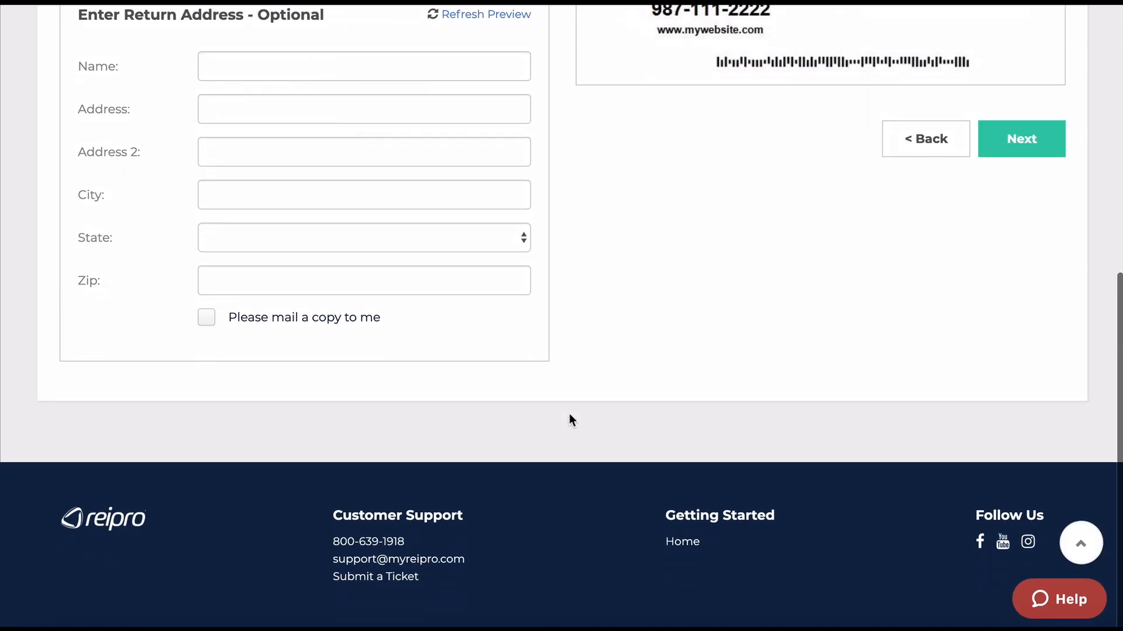
pyautogui.click(206, 320)
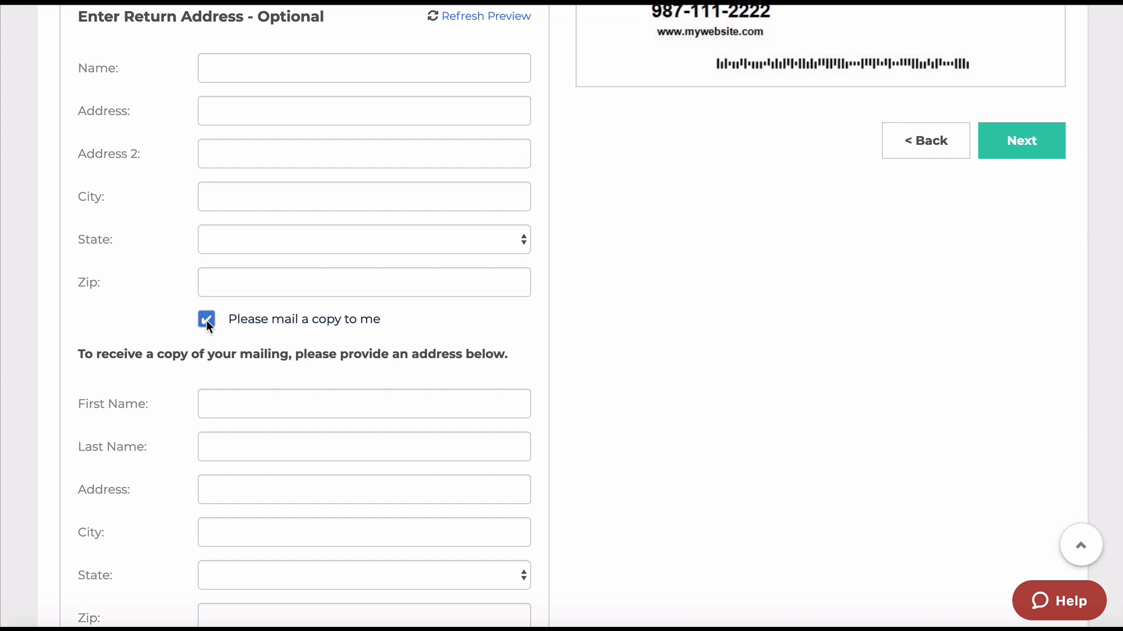
pyautogui.scroll(-1, 181, 429)
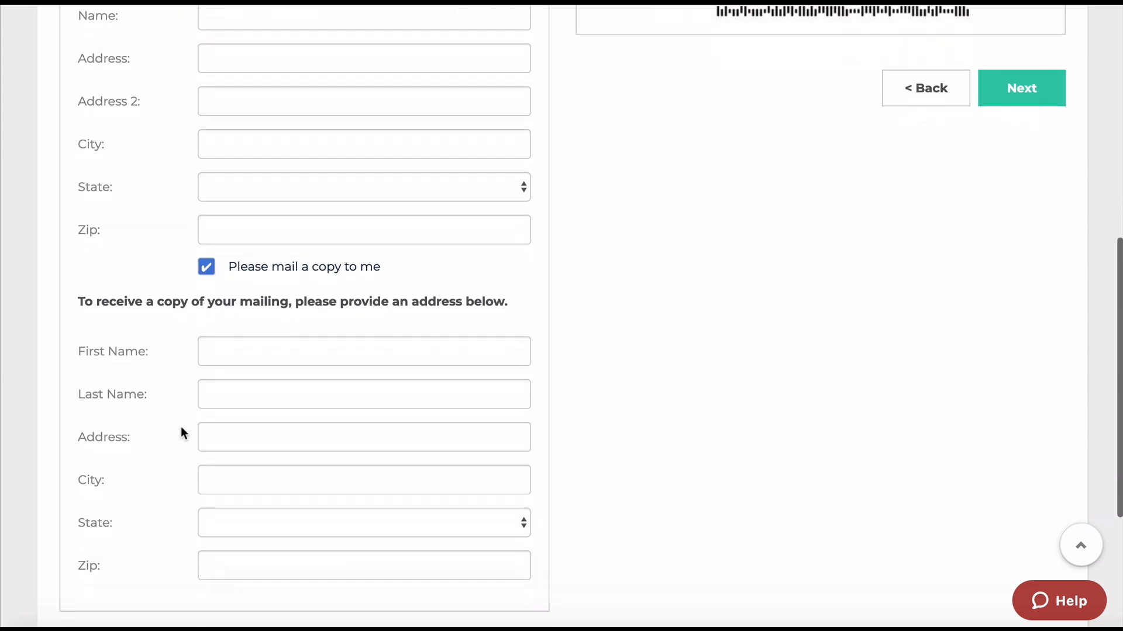
pyautogui.click(206, 259)
pyautogui.scroll(3, 563, 240)
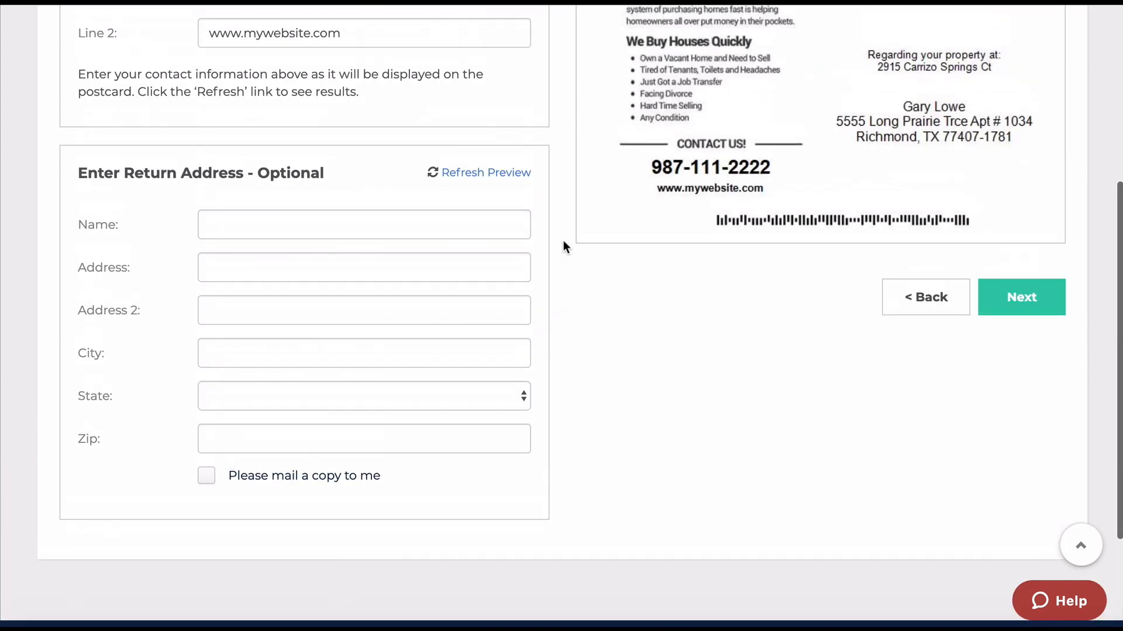
pyautogui.click(1002, 347)
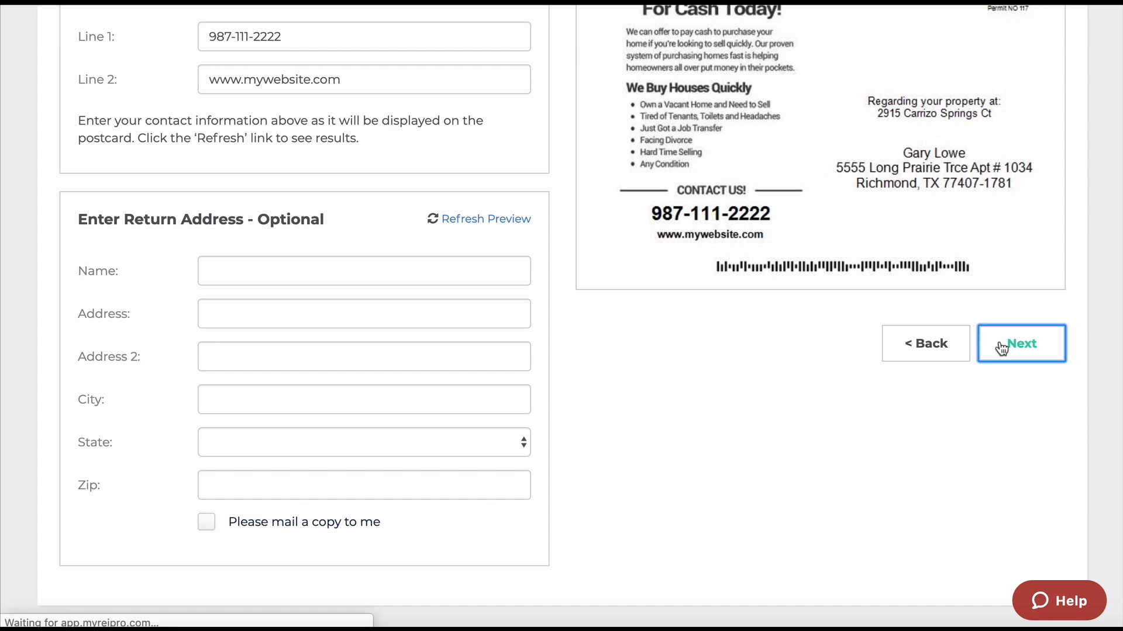
# Approve the postcard front and back and proceed to payment for 1,000 postcards at $500.00.
pyautogui.scroll(-2, 684, 421)
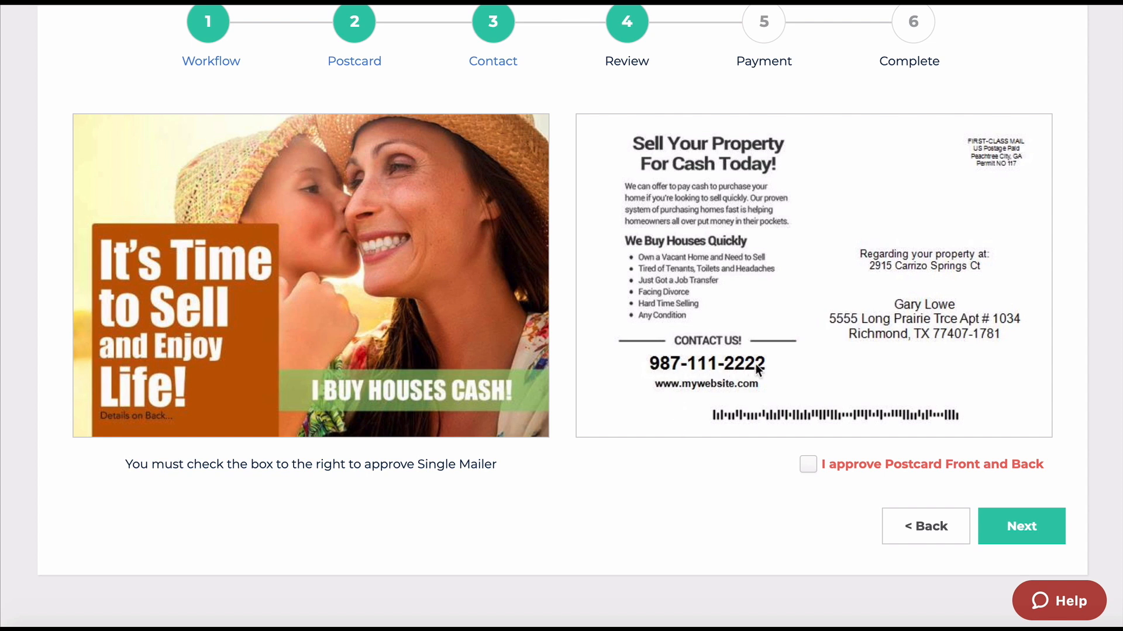
pyautogui.click(809, 464)
pyautogui.click(1045, 533)
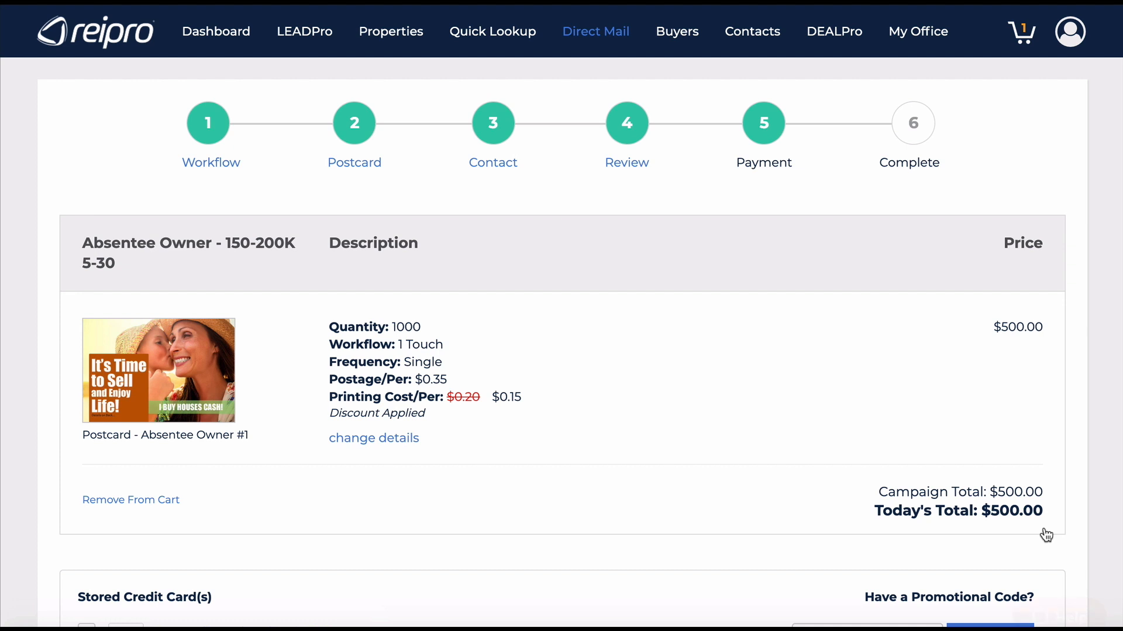
# Enter and apply the promo code SPOOKY on the Payment step, then review Today's Total.
pyautogui.scroll(-1, 1055, 488)
pyautogui.scroll(-2, 1055, 488)
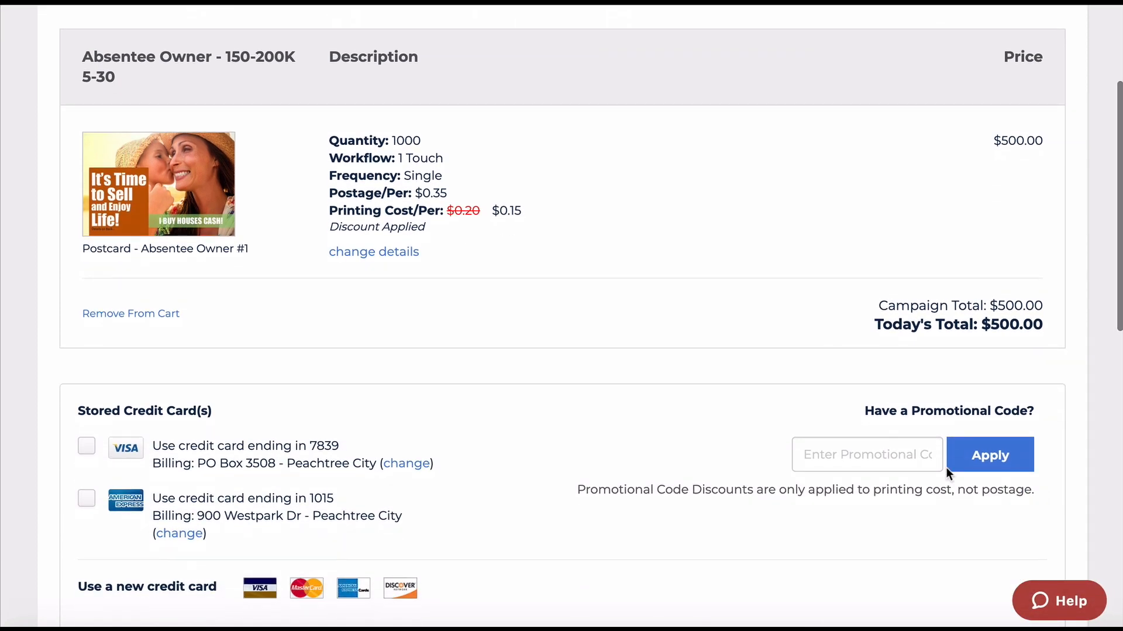
pyautogui.click(820, 459)
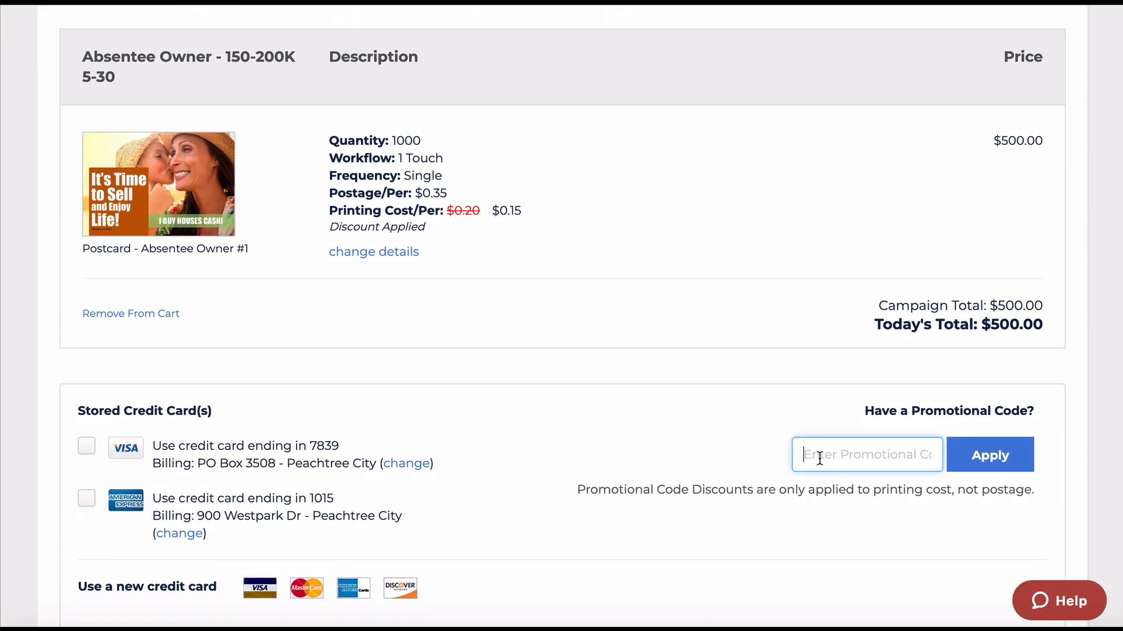
pyautogui.write('spooky')
pyautogui.click(989, 457)
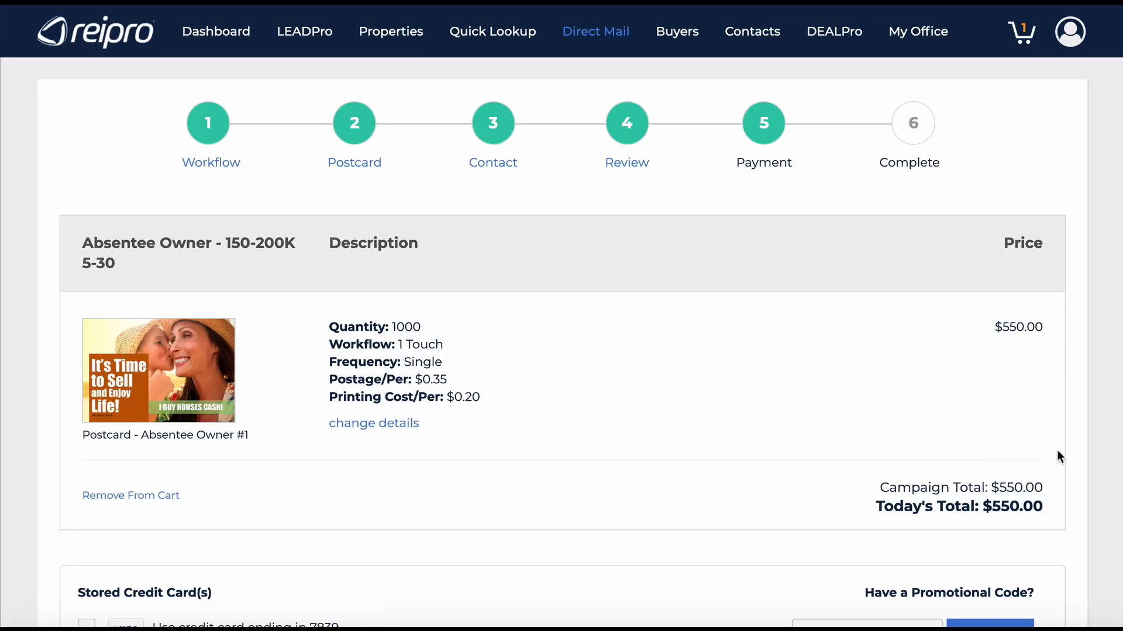
pyautogui.scroll(-6, 1060, 450)
pyautogui.scroll(-3, 1060, 450)
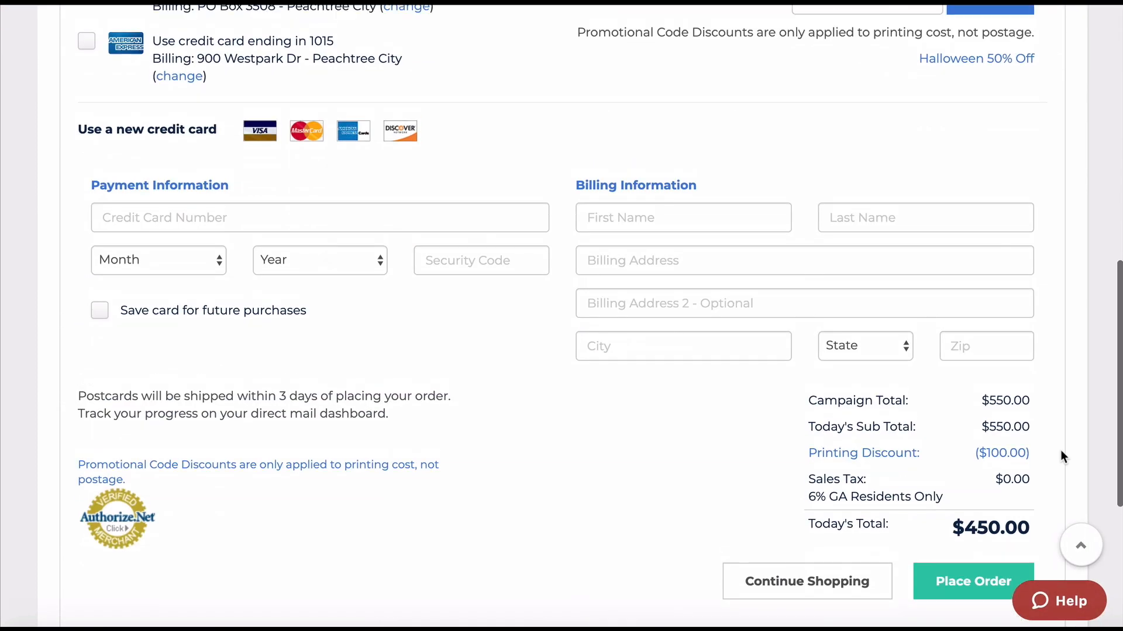
pyautogui.scroll(1, 1061, 450)
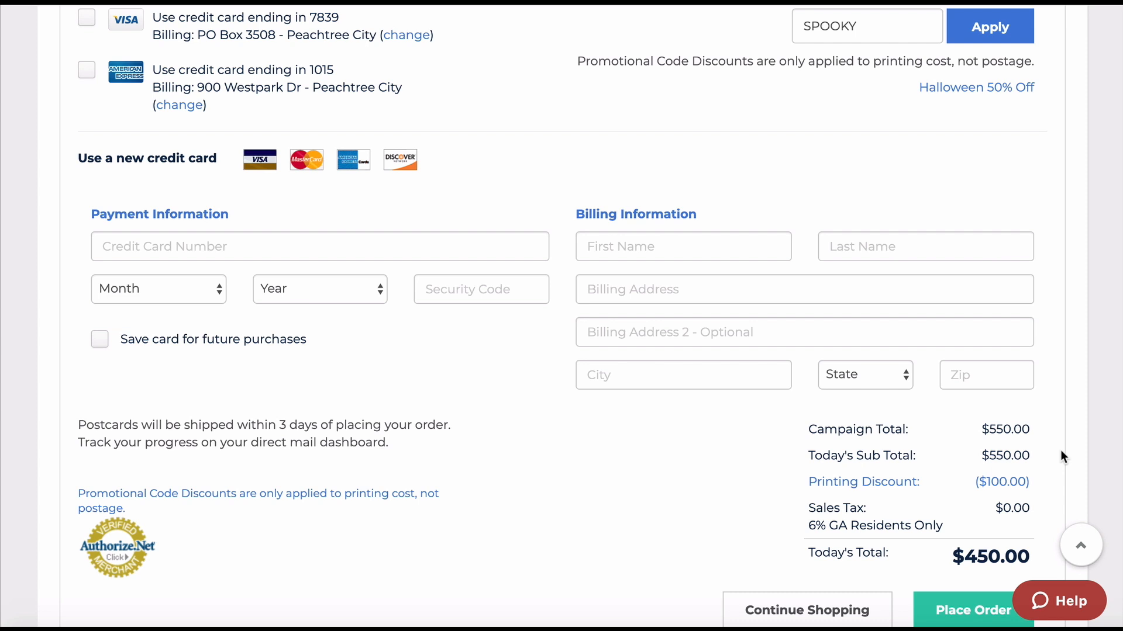
pyautogui.scroll(9, 1061, 456)
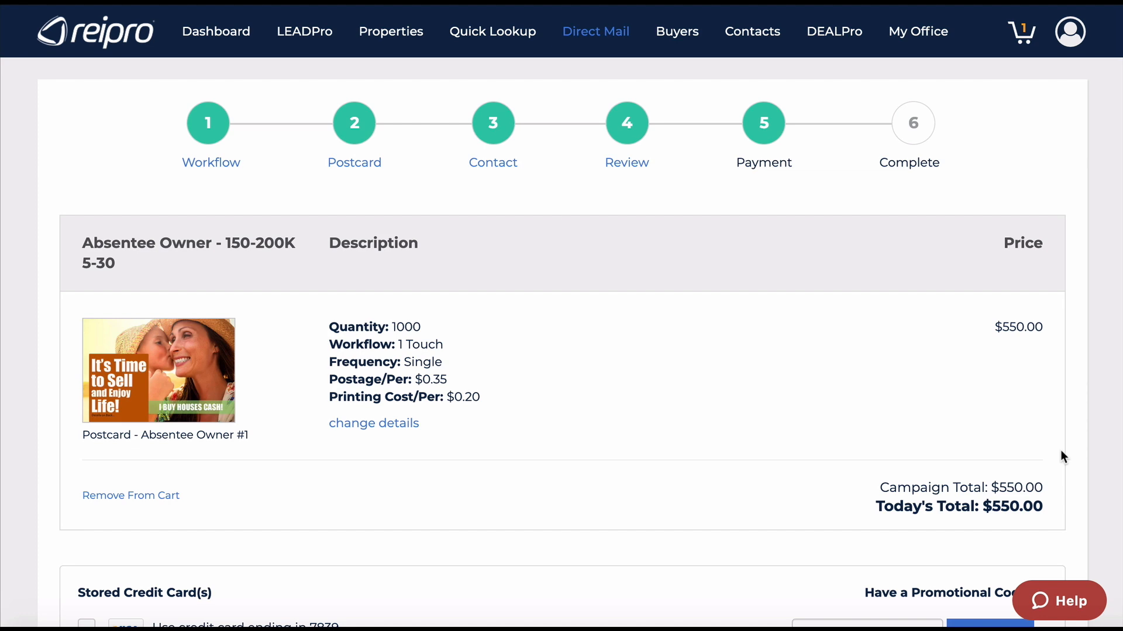
pyautogui.scroll(-10, 1063, 457)
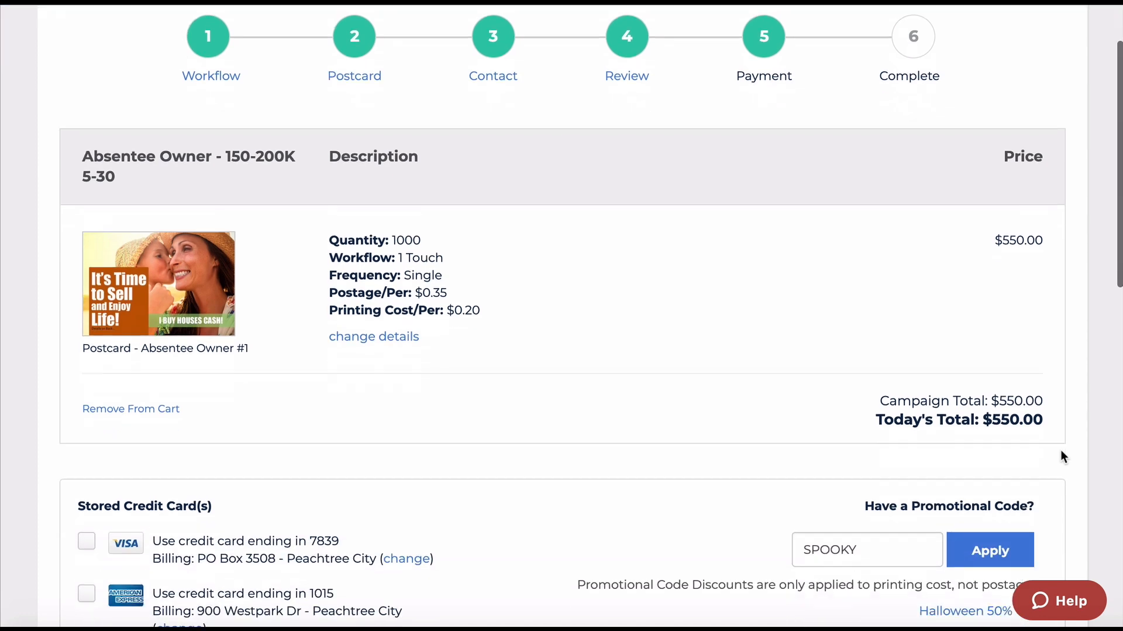
pyautogui.scroll(10, 1063, 457)
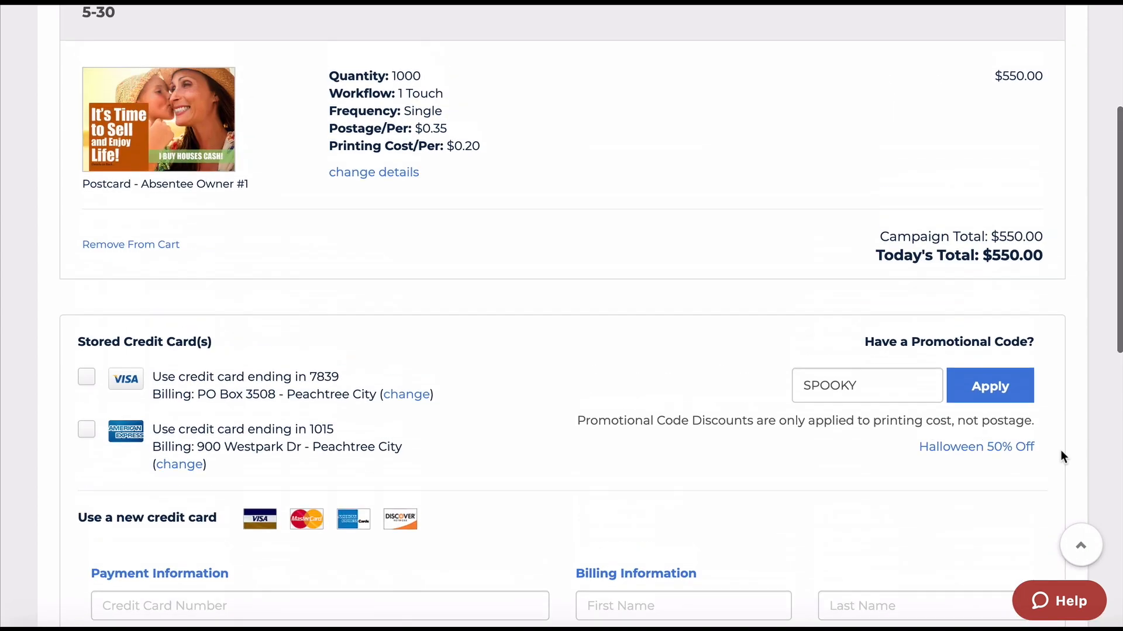